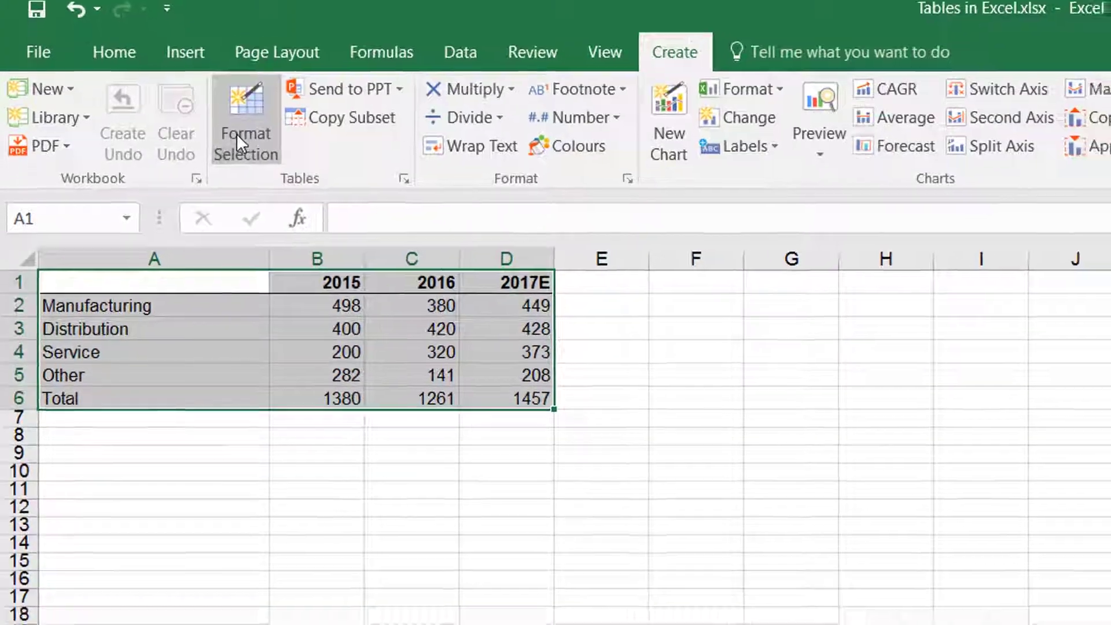
# Step: Format the selected range A1:D6 with the Numeric whole-table style after previewing the other numeric styles
pyautogui.click(239, 139)
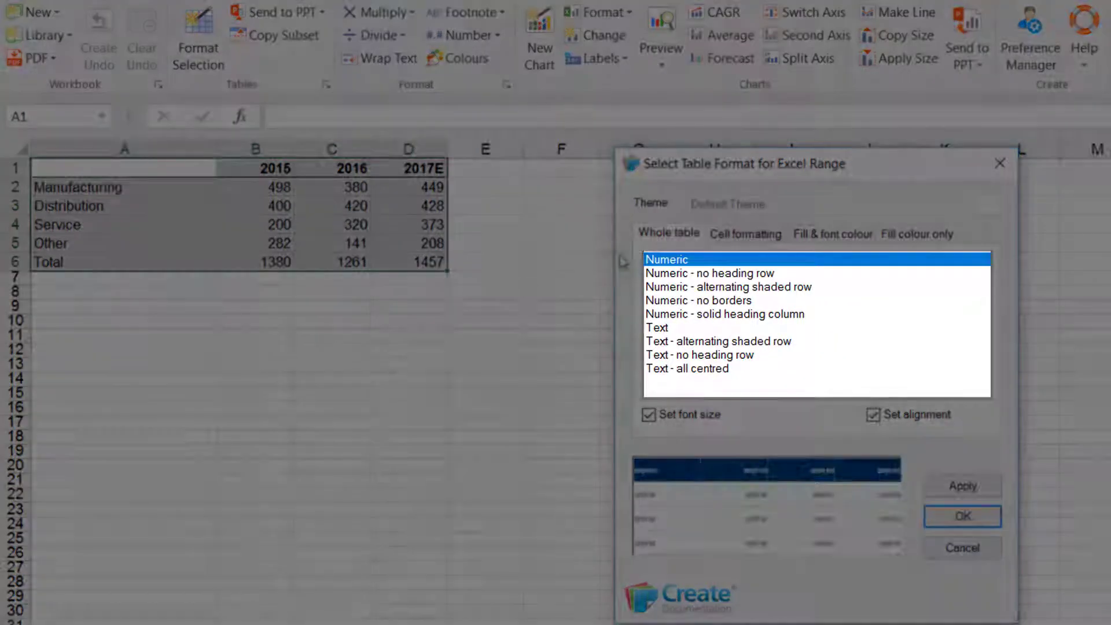
pyautogui.click(665, 274)
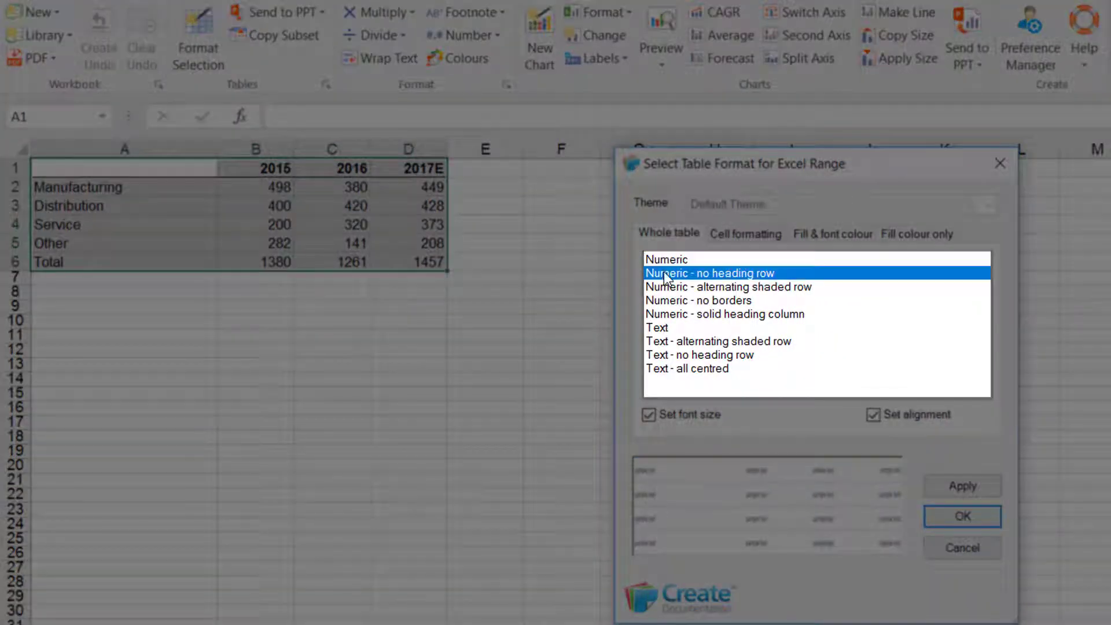
pyautogui.click(666, 289)
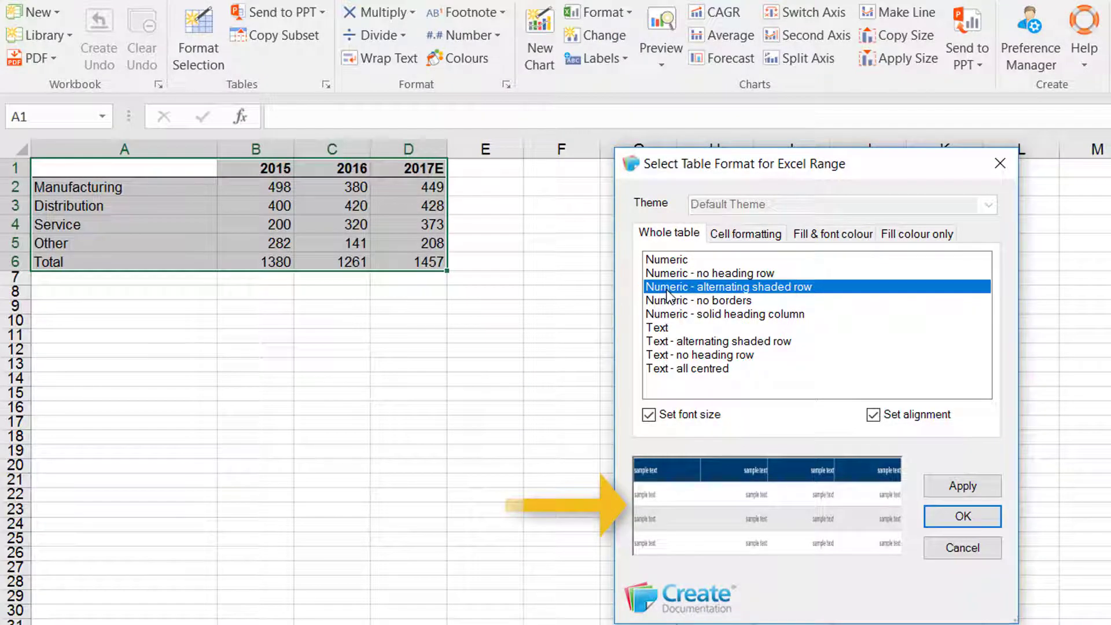
pyautogui.click(669, 301)
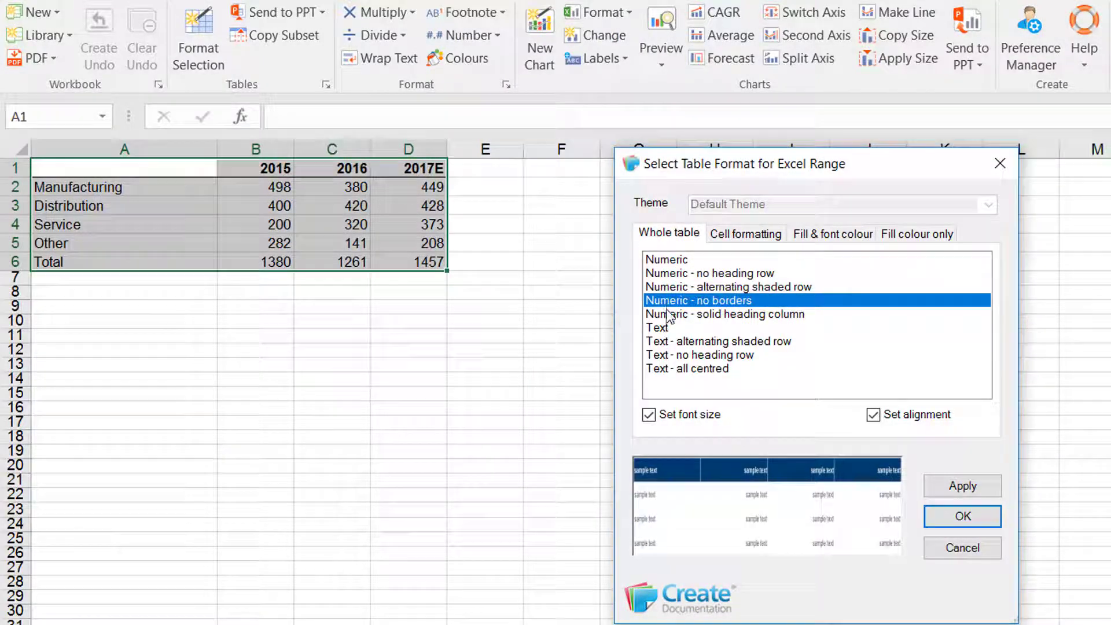
pyautogui.click(669, 315)
pyautogui.click(660, 260)
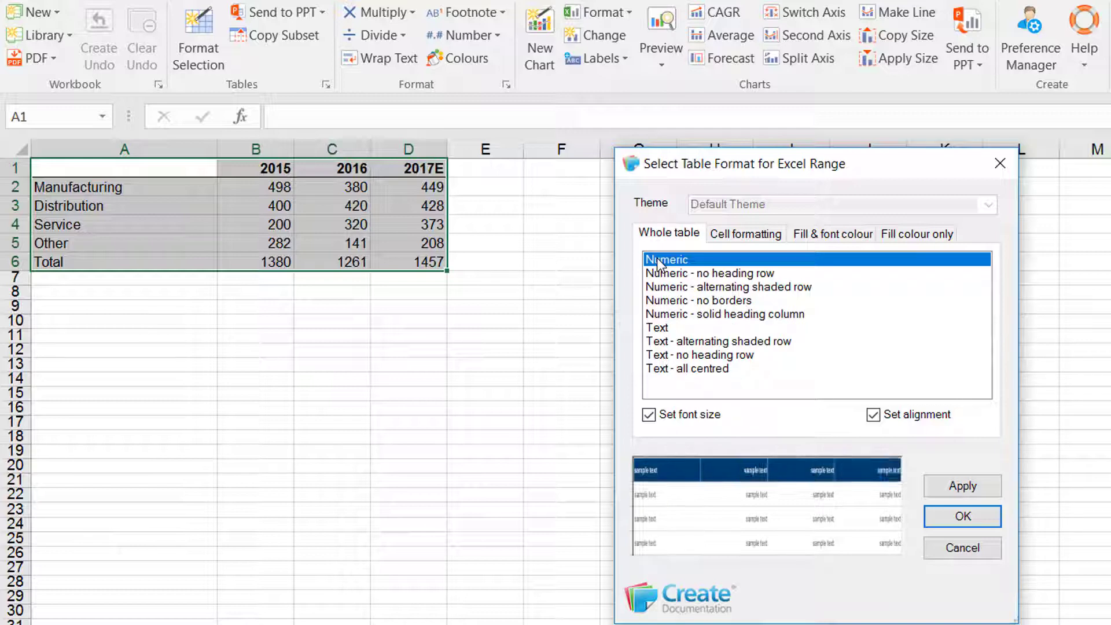
pyautogui.click(951, 515)
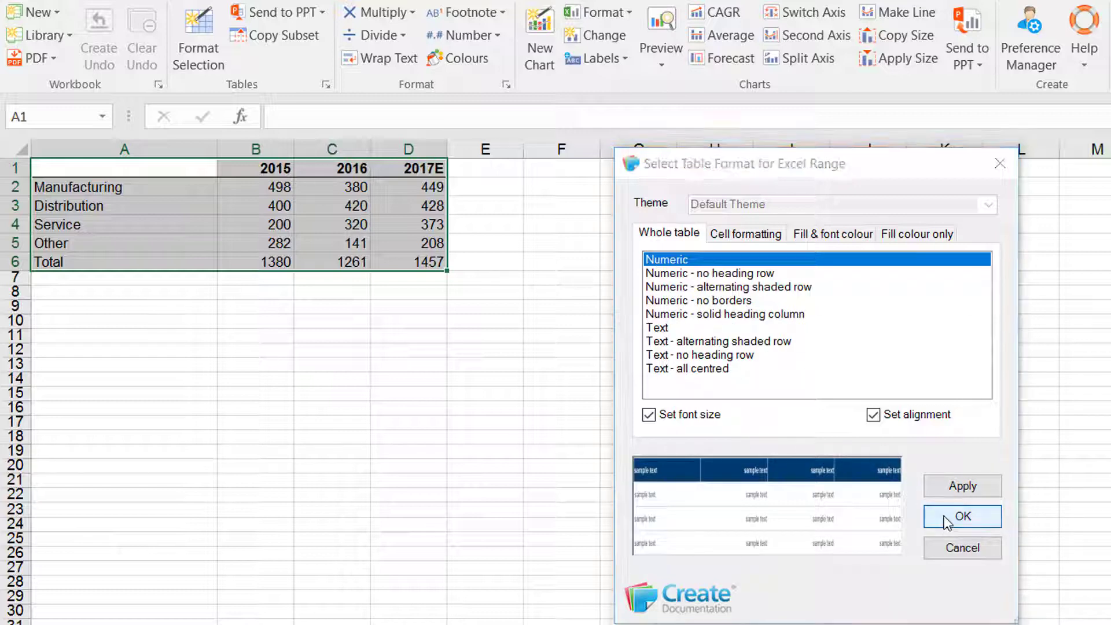
# Step: Open the Borders pane and apply the Totals border to the Total row A6:D6
pyautogui.click(142, 302)
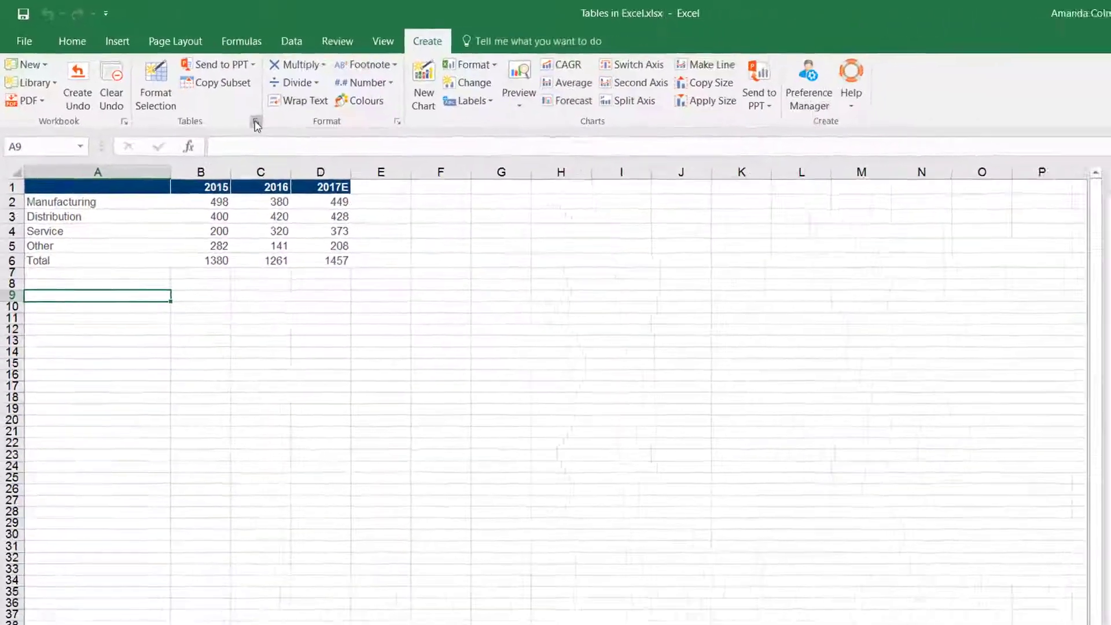
pyautogui.click(256, 123)
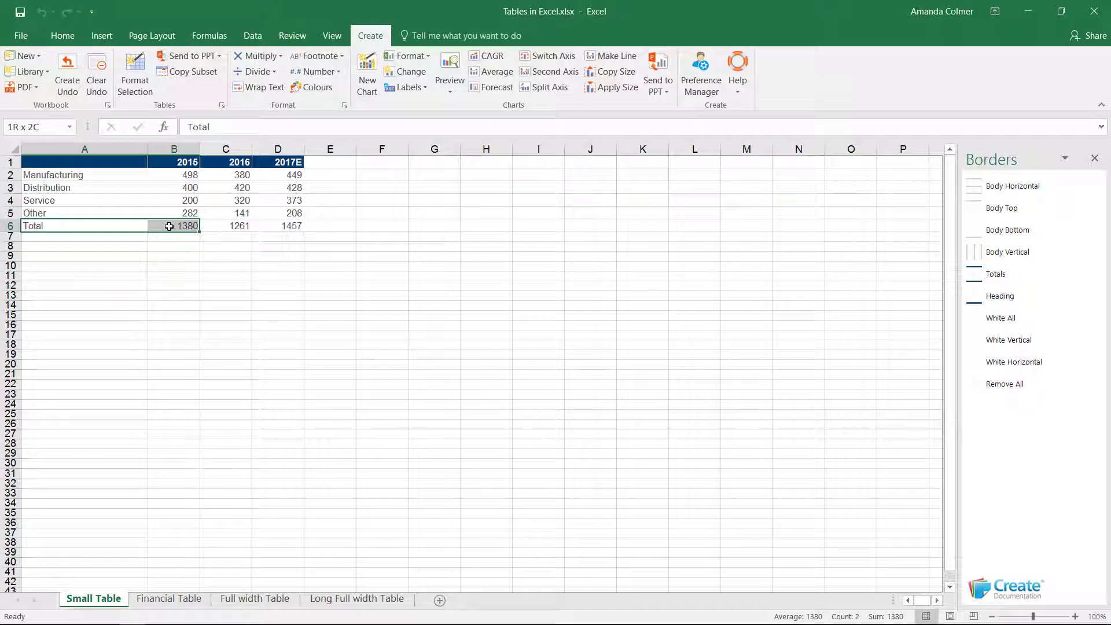
pyautogui.moveTo(169, 225); pyautogui.dragTo(275, 225)
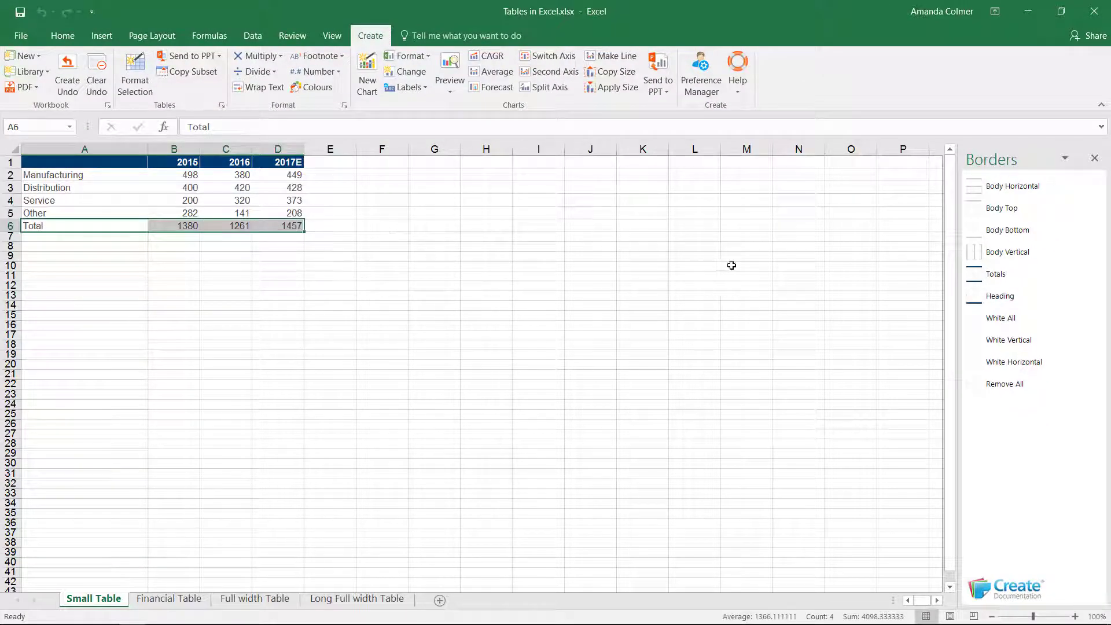
pyautogui.click(994, 277)
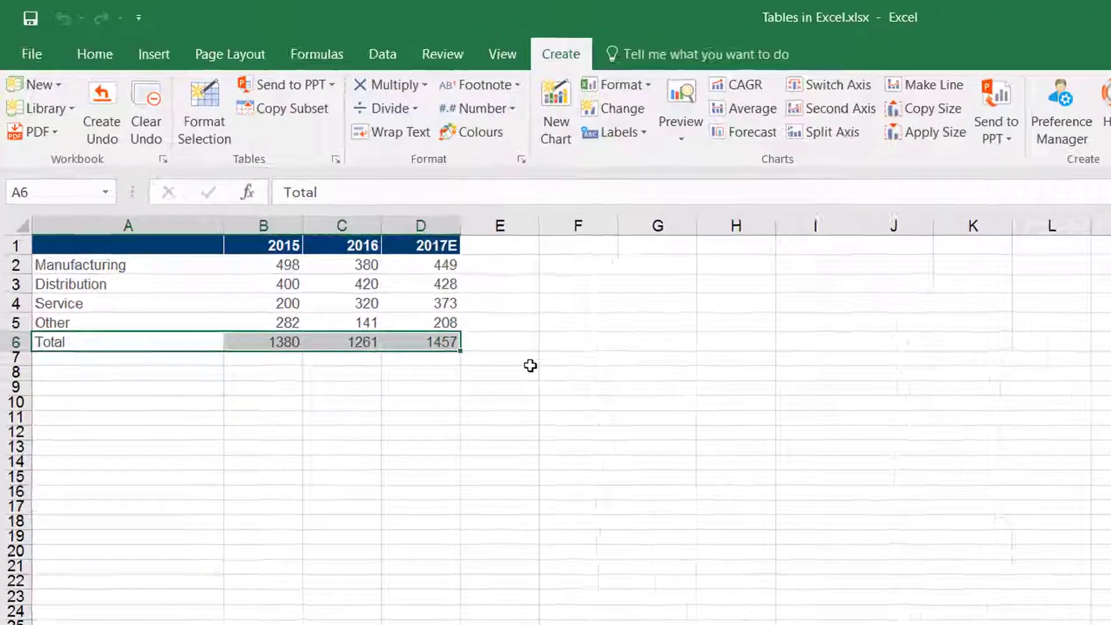
pyautogui.click(529, 365)
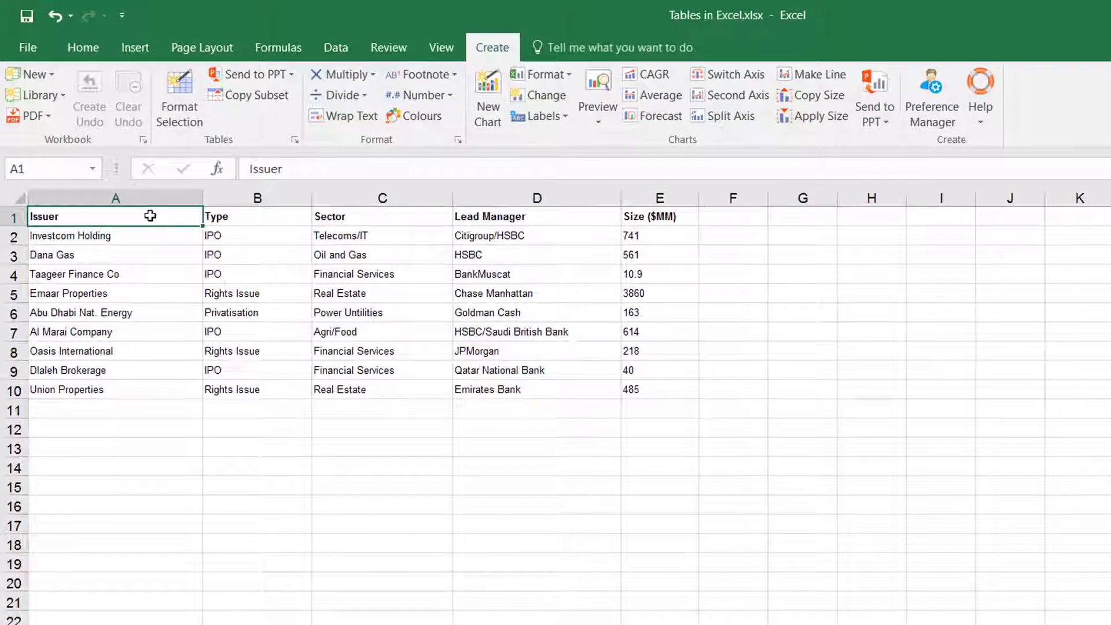
# Step: Apply the Text - alternating shaded row whole-table style to the issuer table A1:E10
pyautogui.moveTo(162, 224); pyautogui.dragTo(637, 389)
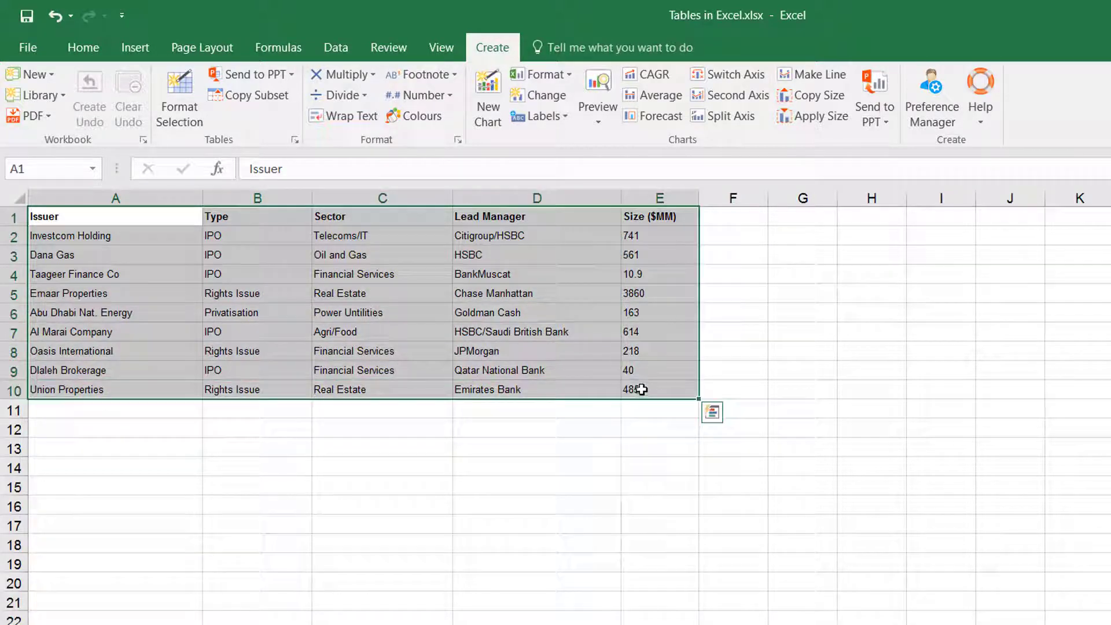
pyautogui.click(180, 98)
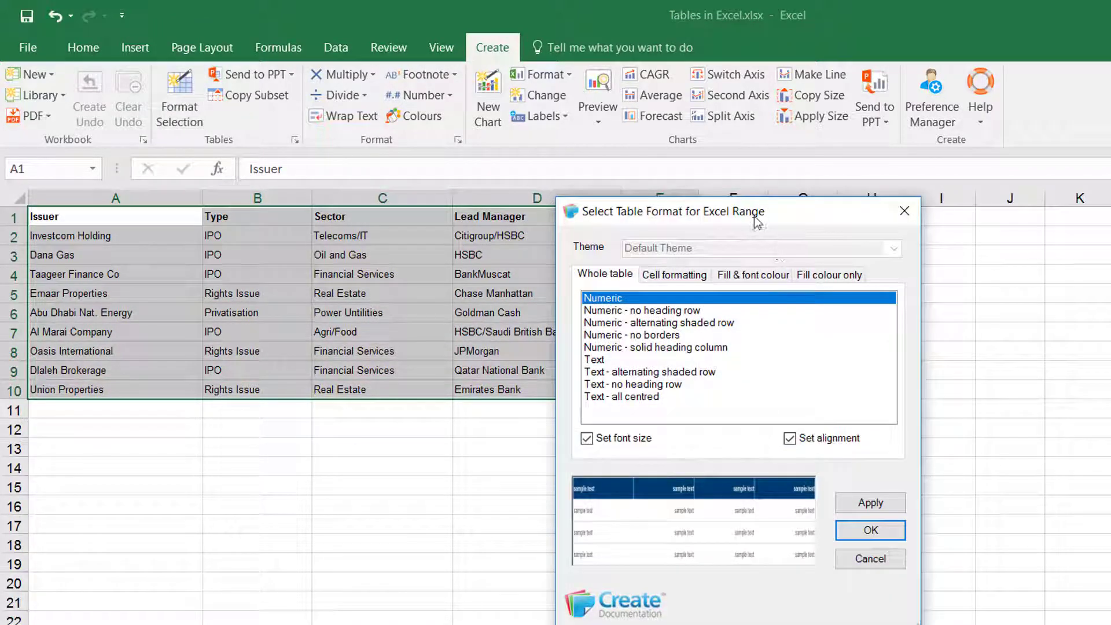
pyautogui.moveTo(756, 222); pyautogui.dragTo(898, 214)
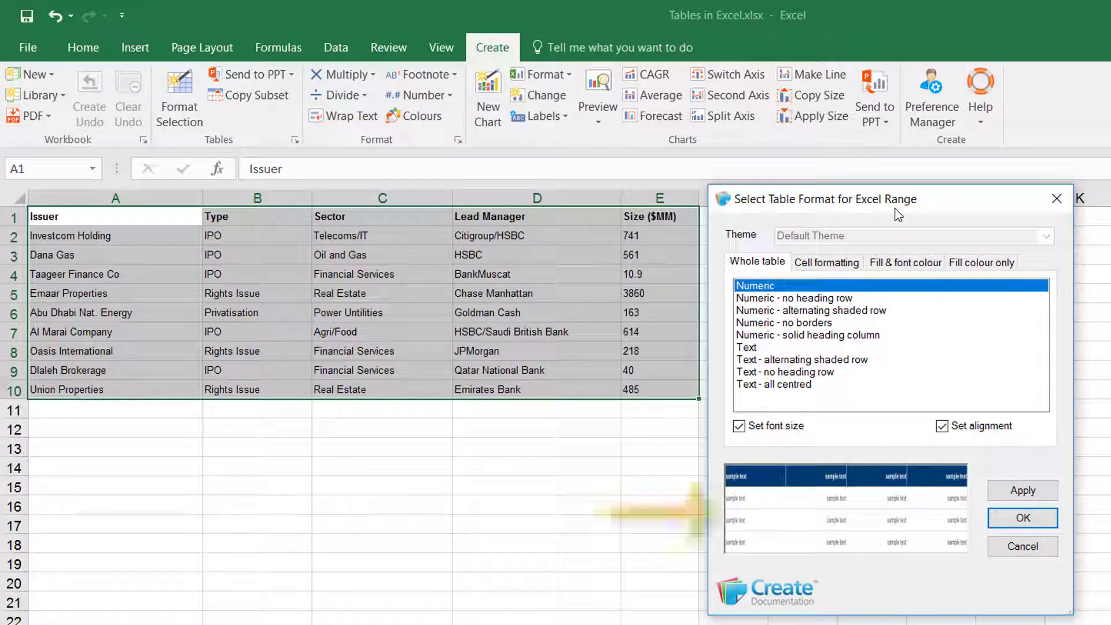
pyautogui.click(786, 347)
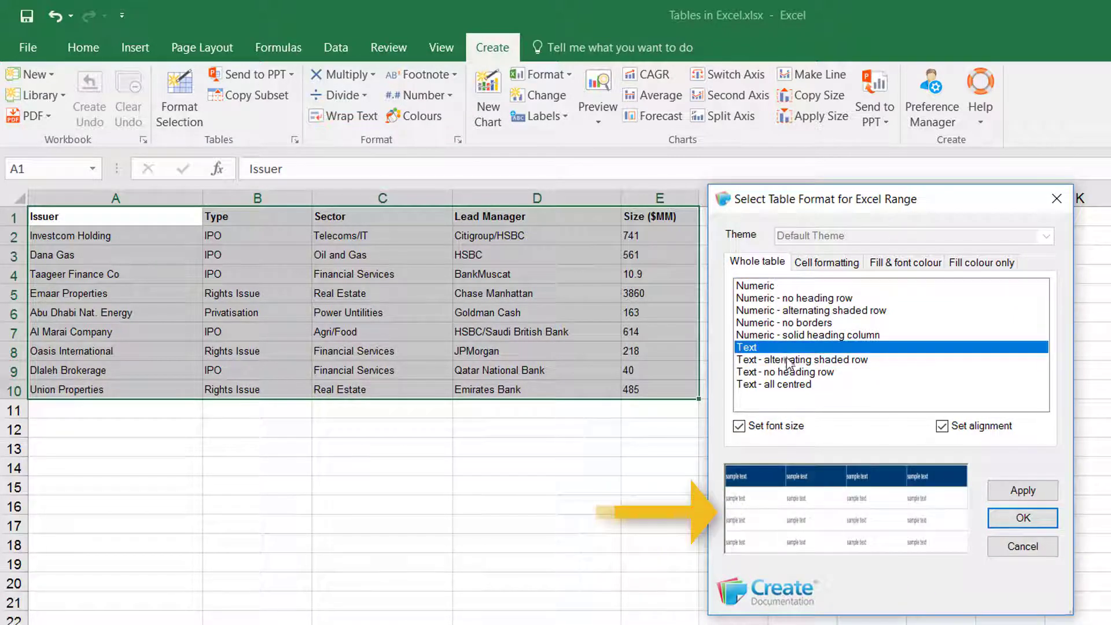
pyautogui.click(790, 360)
pyautogui.click(795, 373)
pyautogui.click(797, 384)
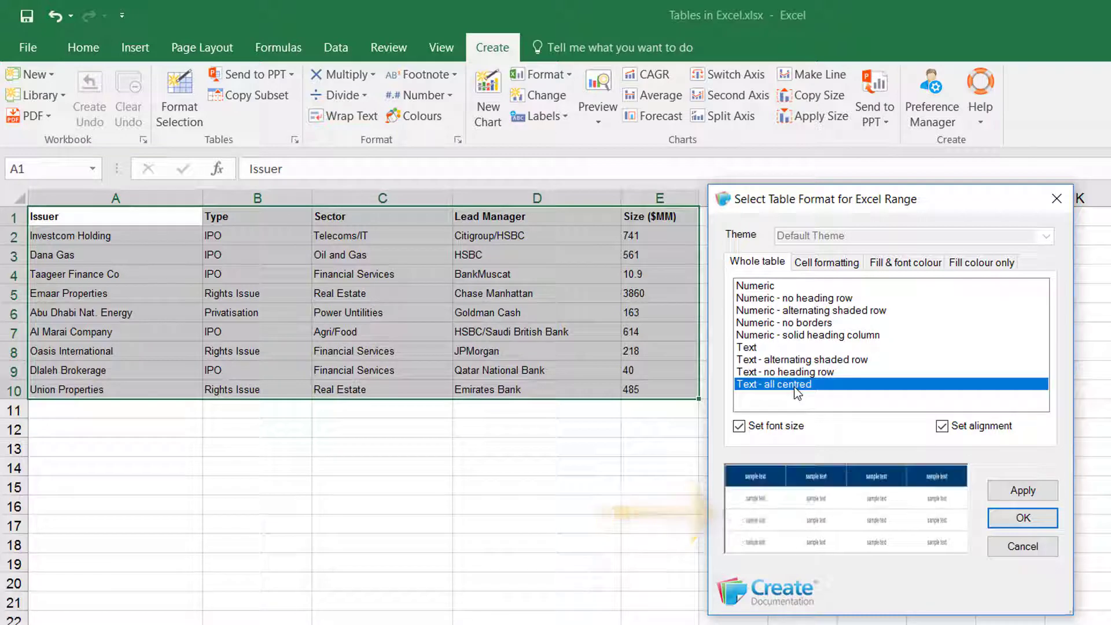
pyautogui.click(796, 360)
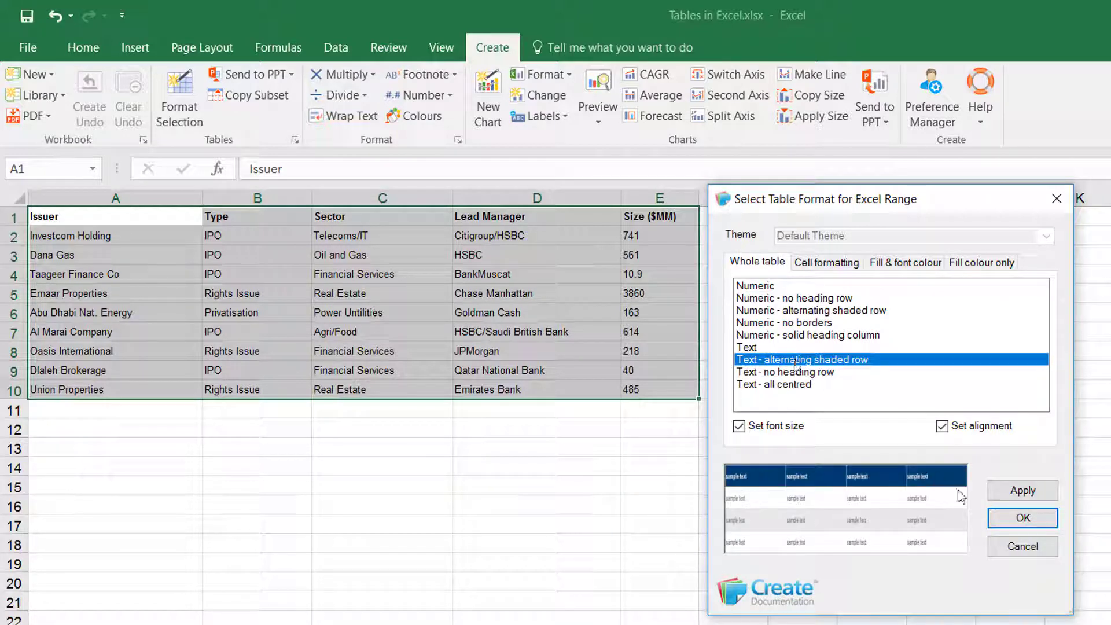
pyautogui.click(991, 496)
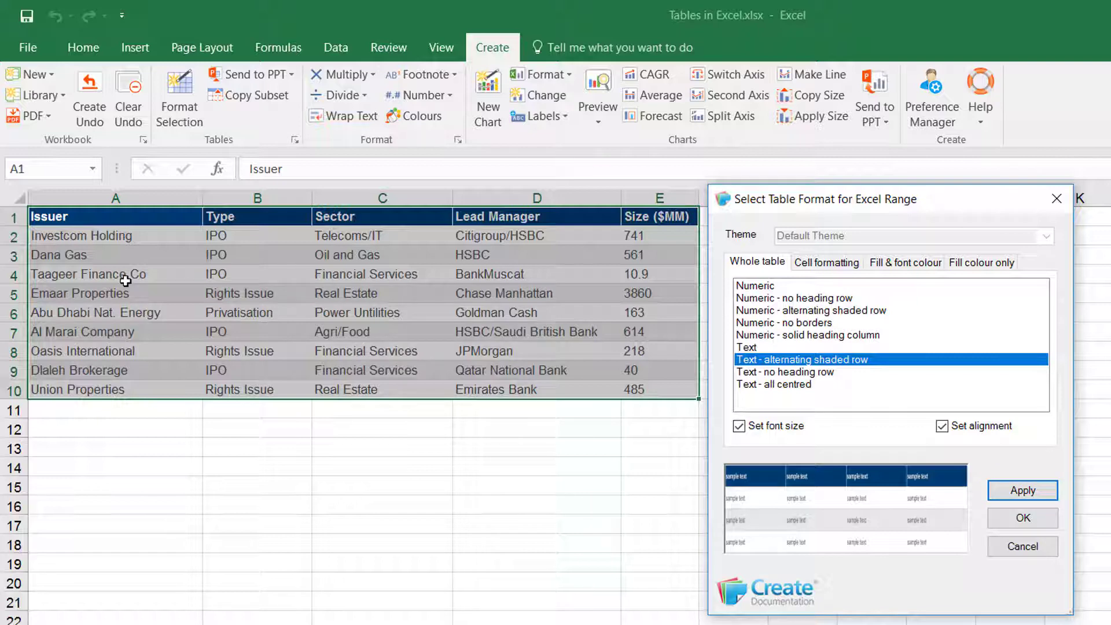
# Step: Try Navy 30%, then apply Green 30% fill and font colour to the Oasis International row A8:E8
pyautogui.moveTo(139, 347); pyautogui.dragTo(641, 351)
pyautogui.click(893, 268)
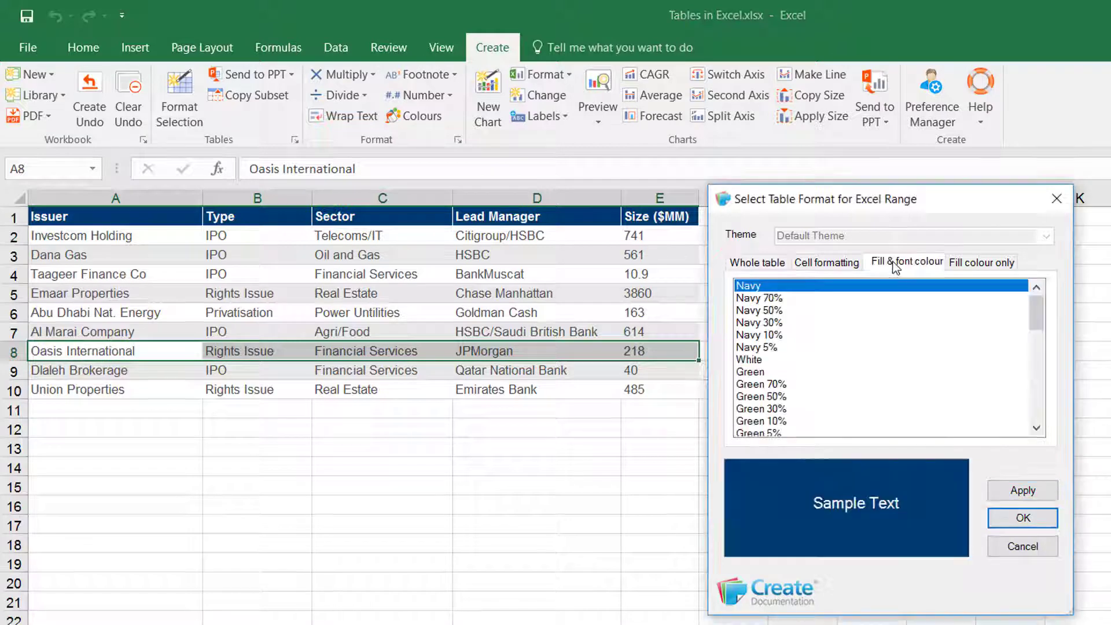
pyautogui.click(797, 324)
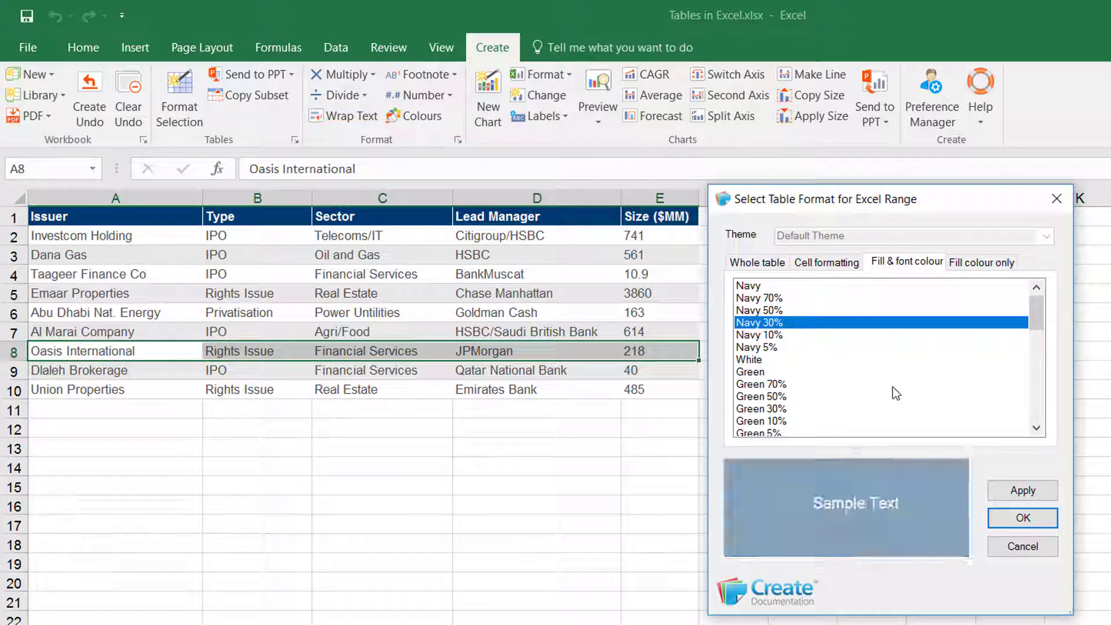
pyautogui.click(1019, 497)
pyautogui.click(814, 411)
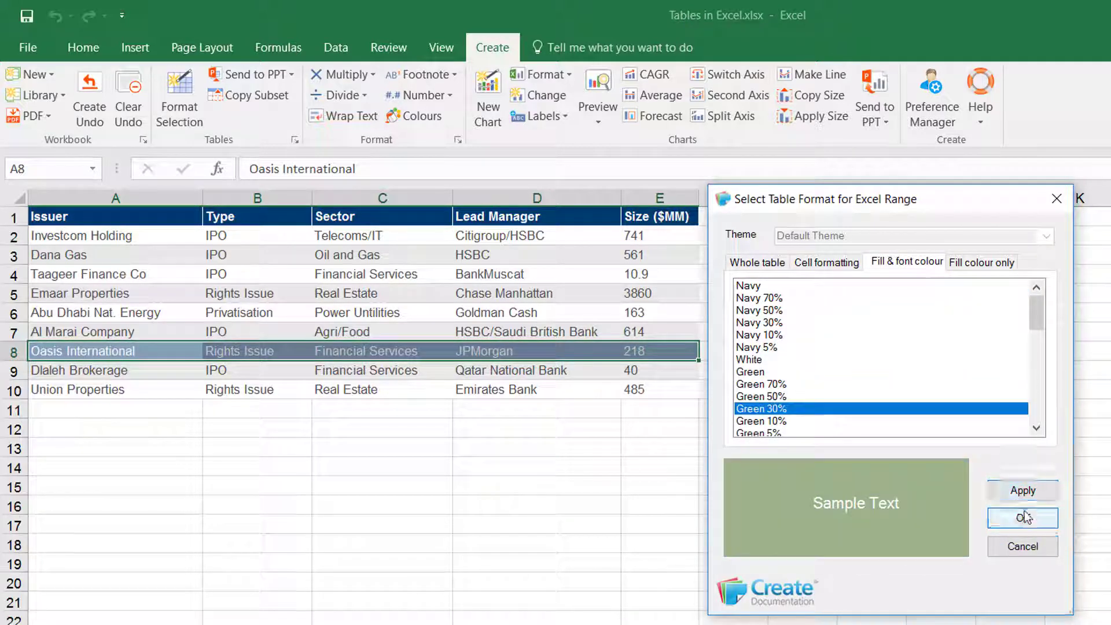
pyautogui.click(1021, 492)
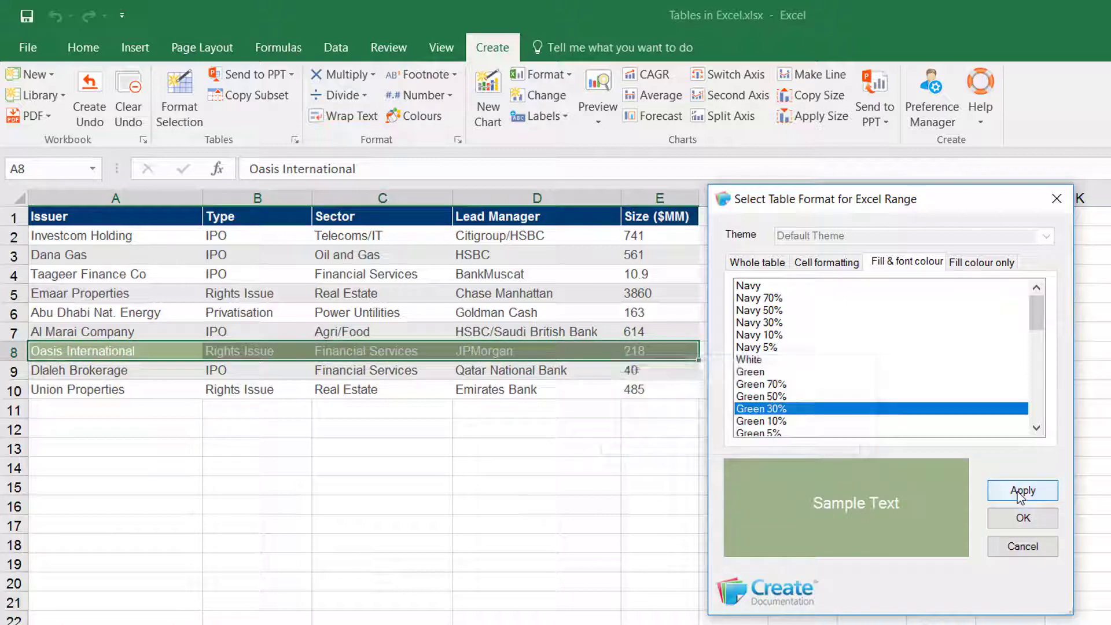
pyautogui.click(1023, 521)
pyautogui.click(1019, 521)
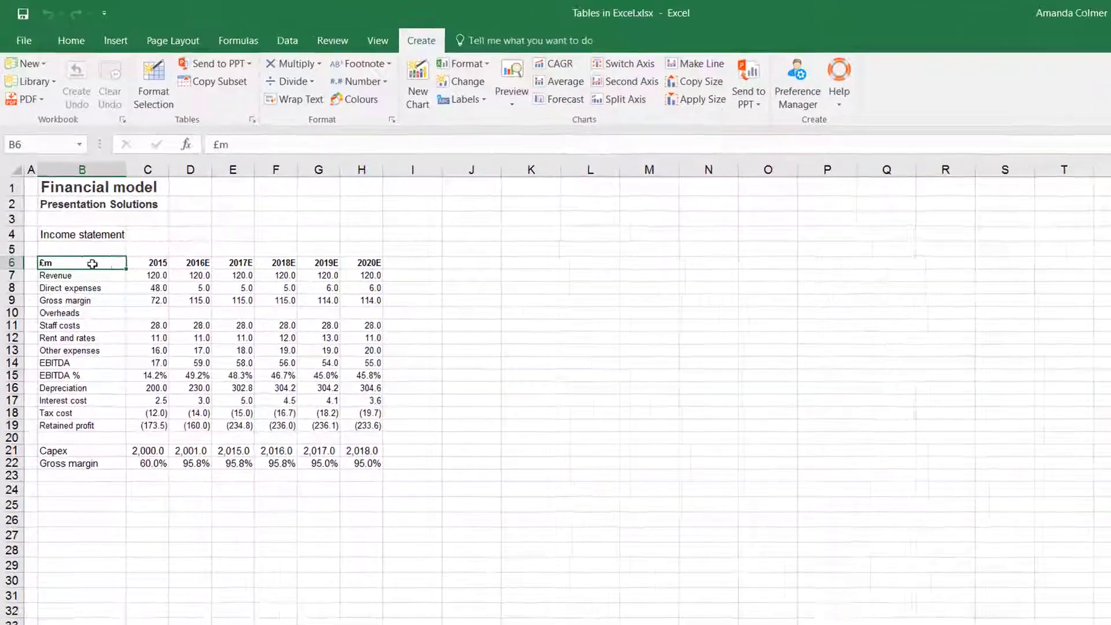
# Step: Apply the Numeric whole-table style to the income statement range B6:H19
pyautogui.moveTo(73, 230); pyautogui.dragTo(281, 352)
pyautogui.moveTo(368, 461); pyautogui.dragTo(416, 490)
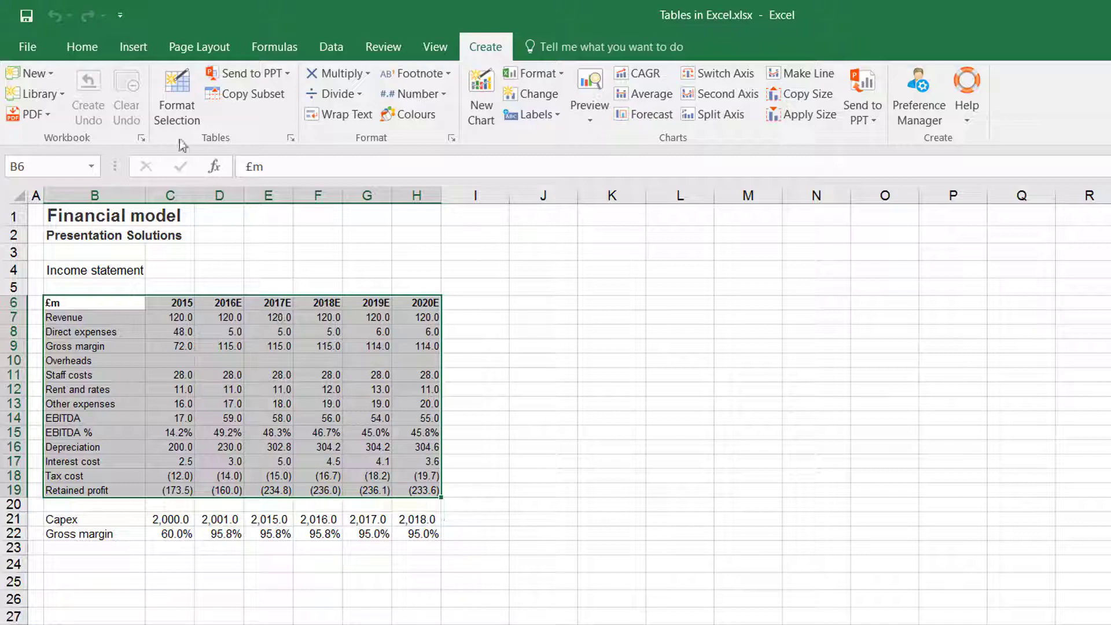
pyautogui.click(168, 86)
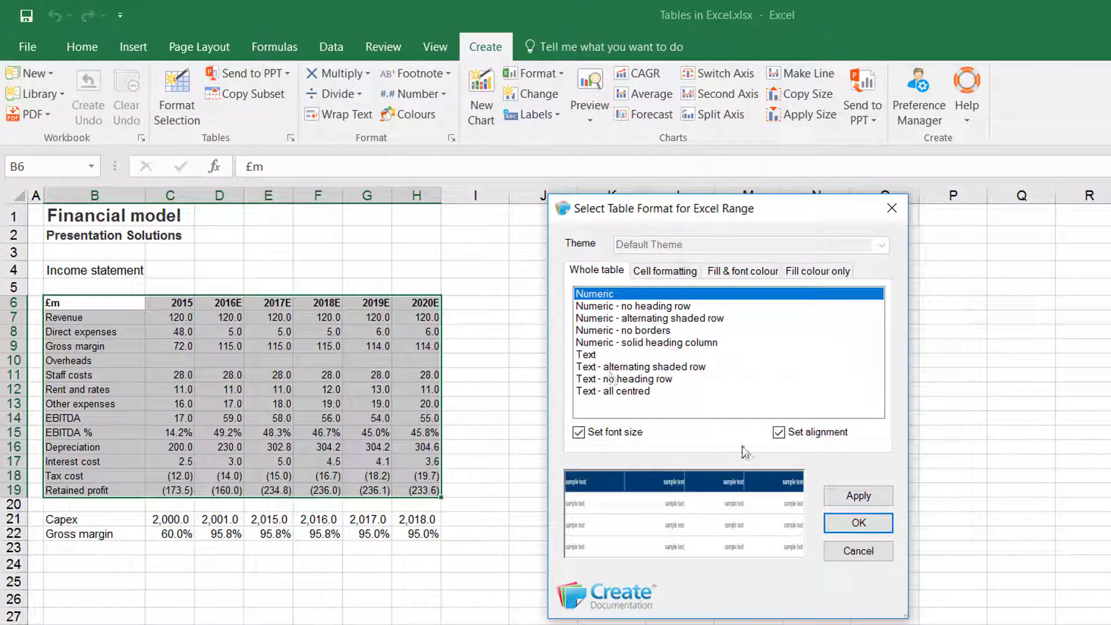
pyautogui.click(849, 502)
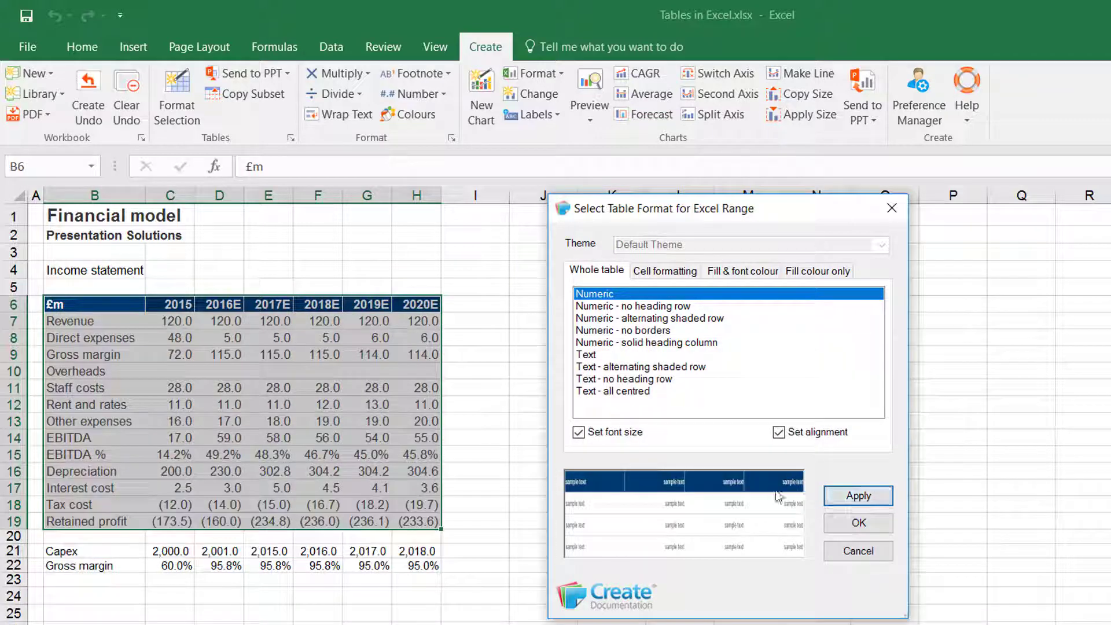
# Step: Apply the Alternating shaded row cell format, with font size set, to the Overheads row B10:H10
pyautogui.moveTo(104, 373); pyautogui.dragTo(425, 379)
pyautogui.click(669, 272)
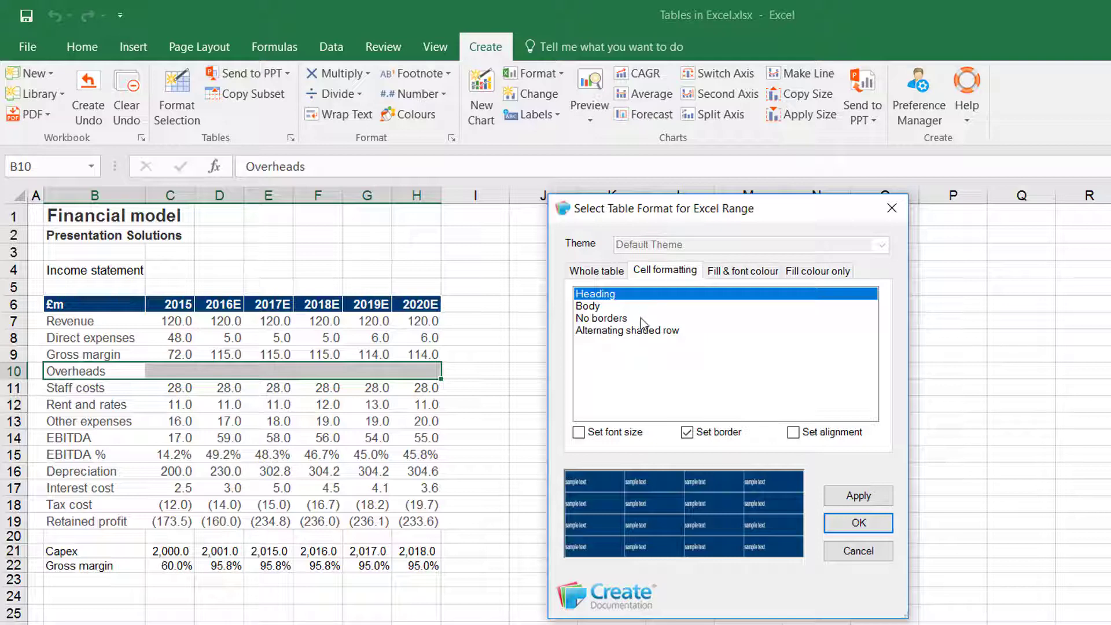
pyautogui.click(635, 306)
pyautogui.click(636, 319)
pyautogui.click(623, 332)
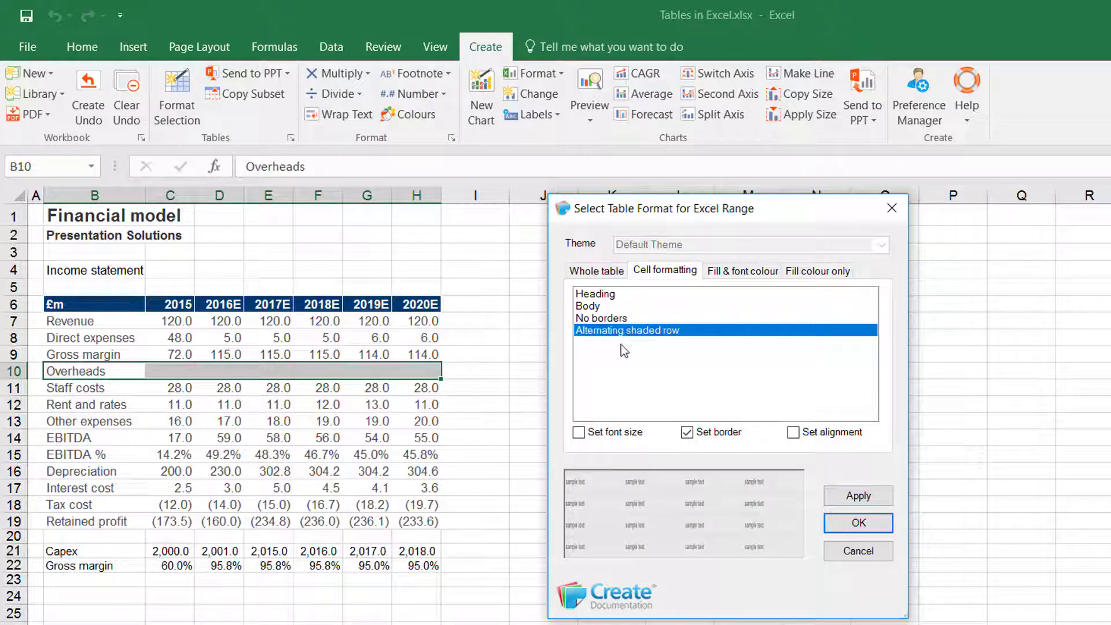
pyautogui.click(578, 431)
pyautogui.click(855, 495)
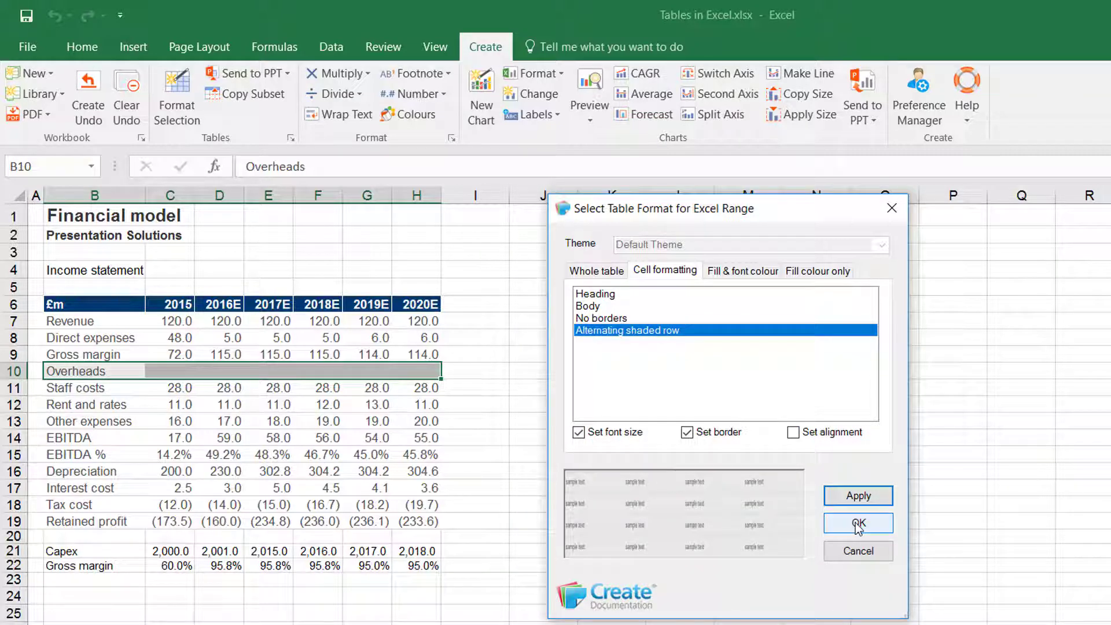
pyautogui.click(858, 524)
pyautogui.click(855, 521)
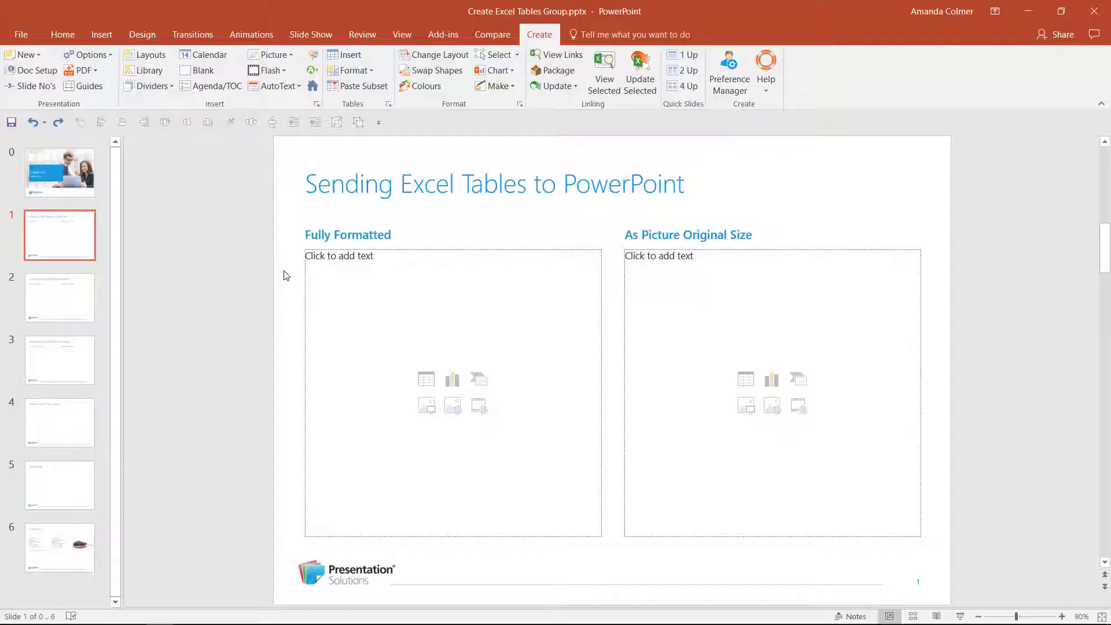
# Step: Switch to PowerPoint, select slide 1's Fully Formatted placeholder, and send the Excel range A1:D5 there fully formatted
pyautogui.click(187, 227)
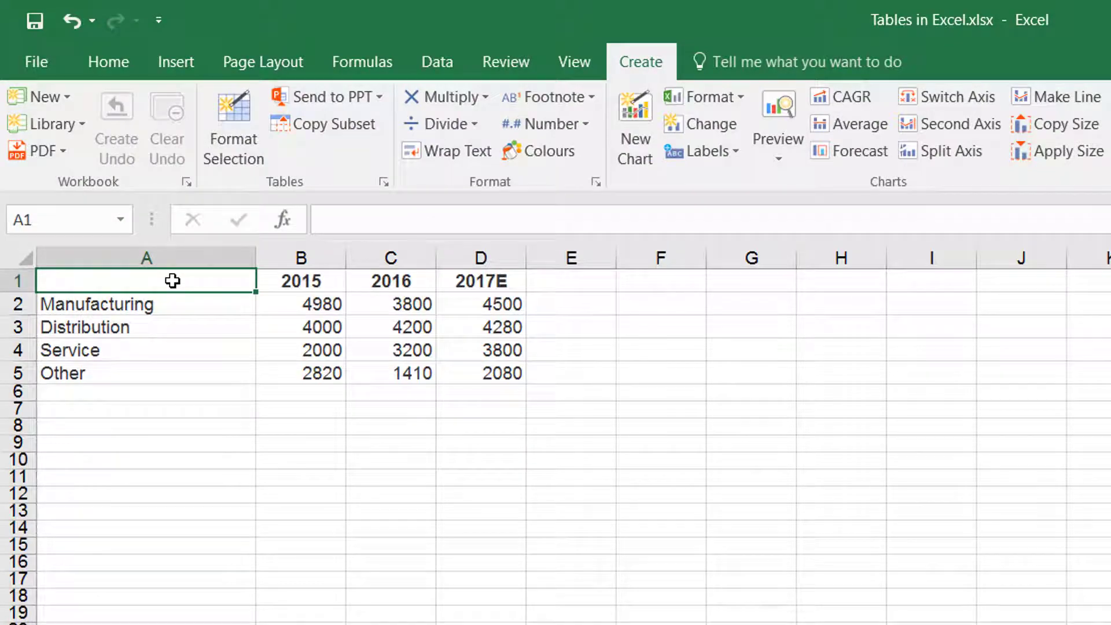
pyautogui.moveTo(172, 281)
pyautogui.mouseDown()
pyautogui.moveTo(494, 347)
pyautogui.moveTo(498, 362)
pyautogui.mouseUp()
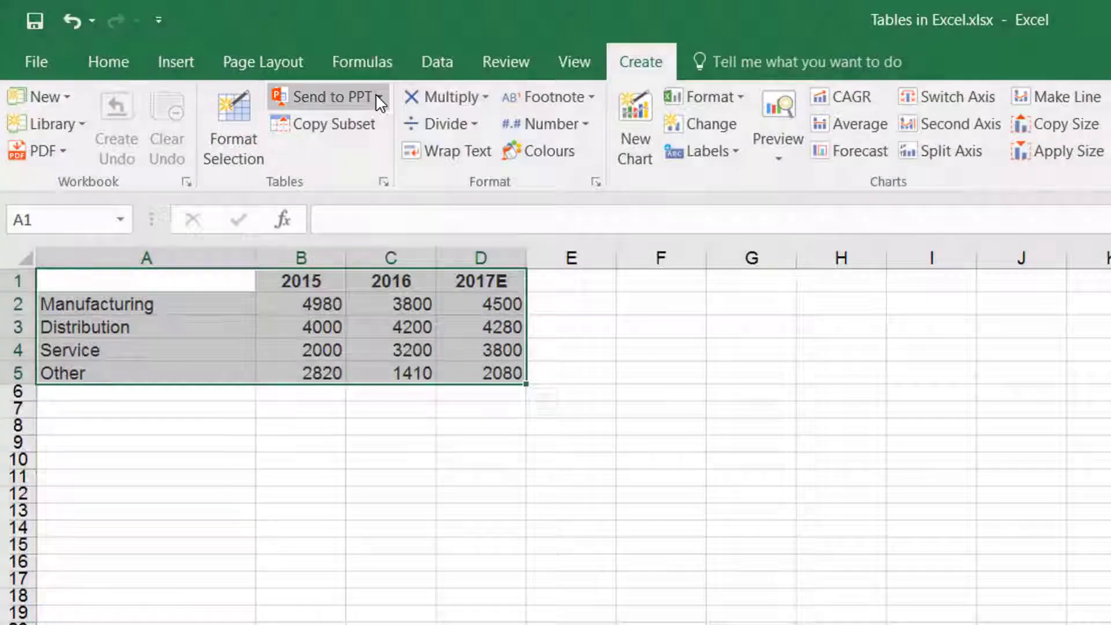
pyautogui.click(377, 97)
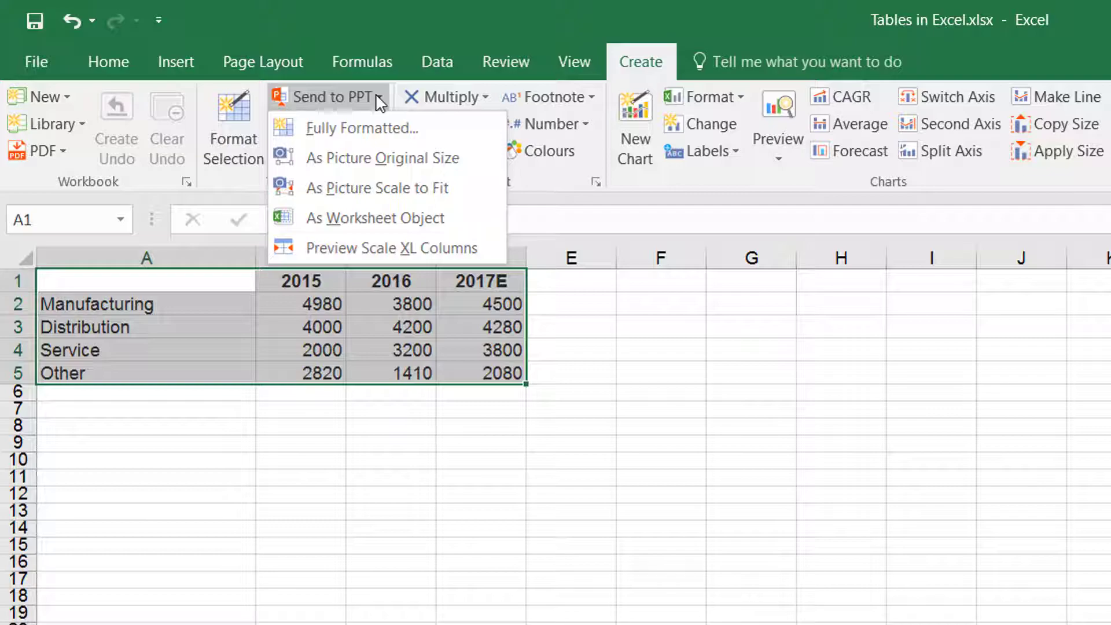
pyautogui.click(362, 128)
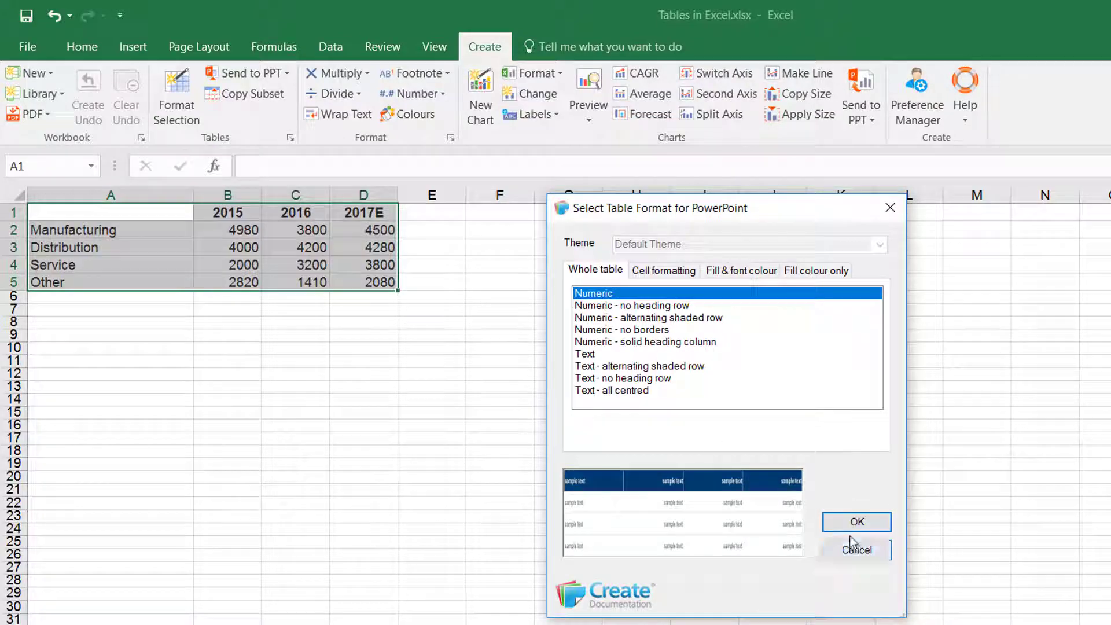
pyautogui.click(852, 524)
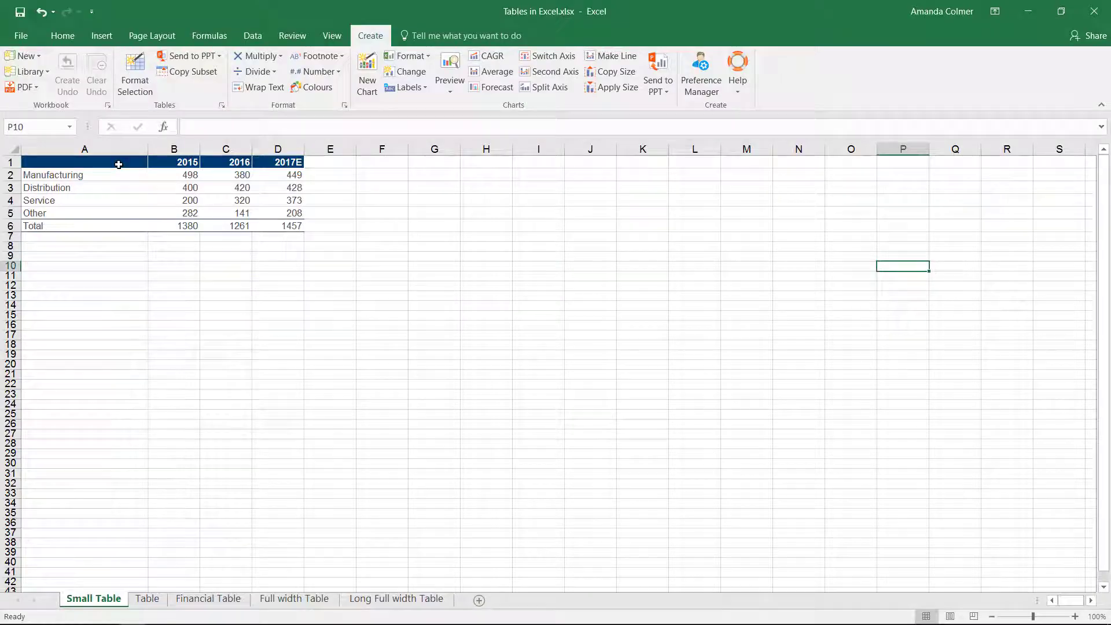
# Step: Send the Excel range A1:D6 into the As Picture Original Size placeholder as a picture at original size
pyautogui.moveTo(34, 165); pyautogui.dragTo(277, 233)
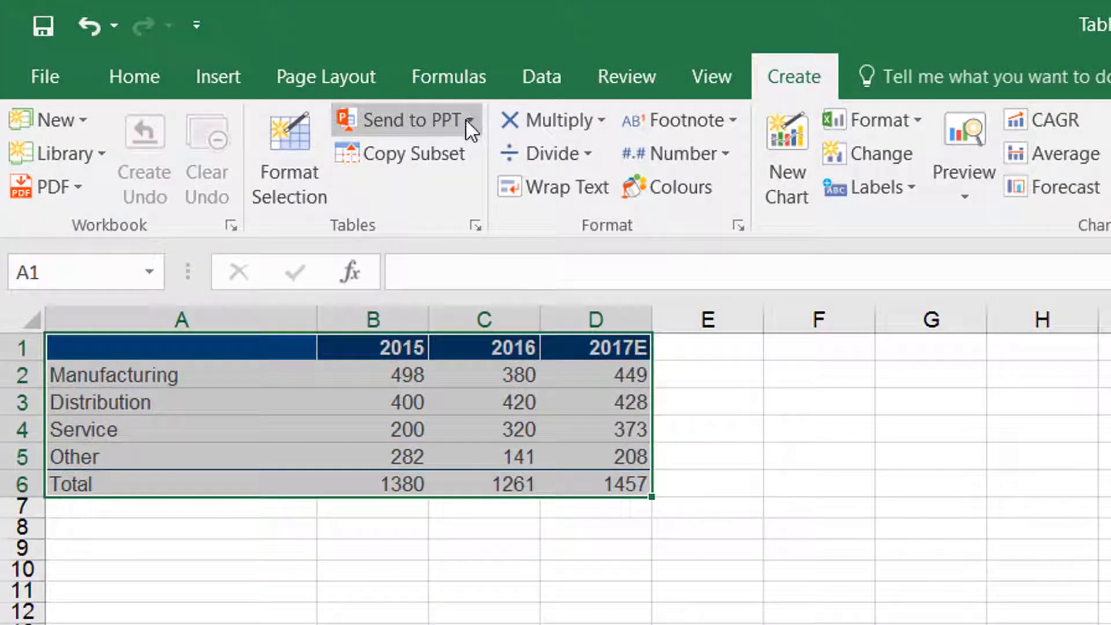
pyautogui.click(467, 120)
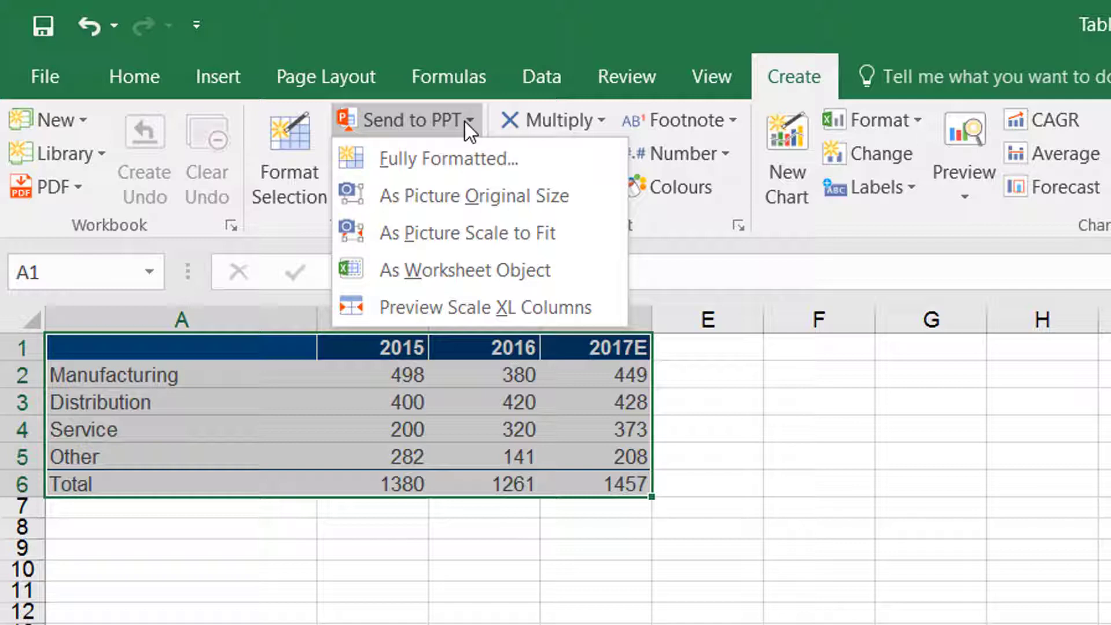
pyautogui.click(459, 193)
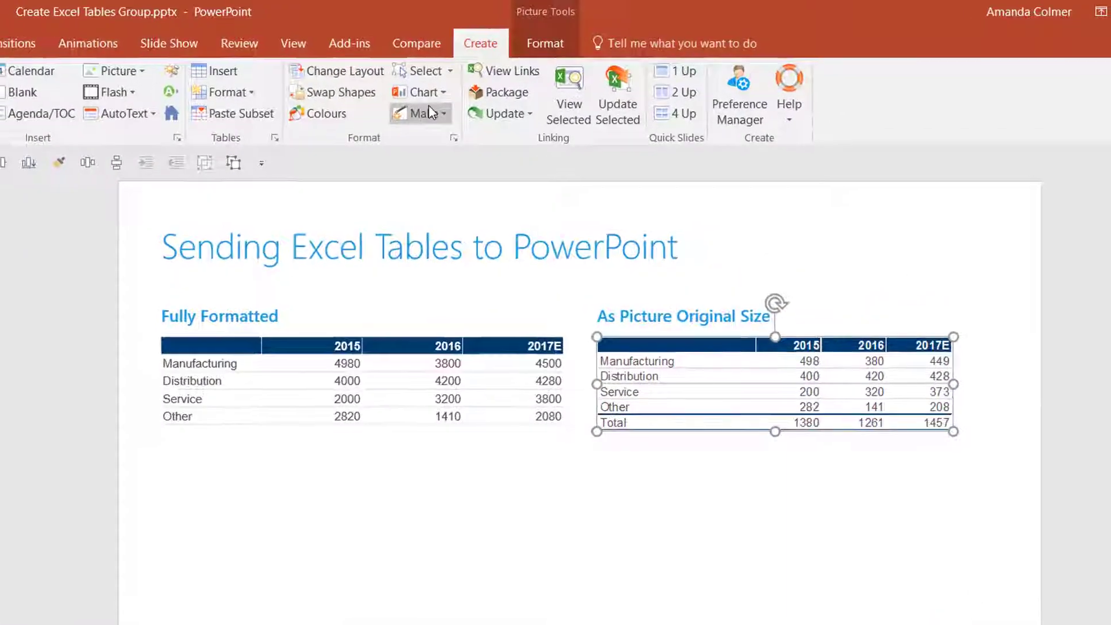
pyautogui.click(529, 46)
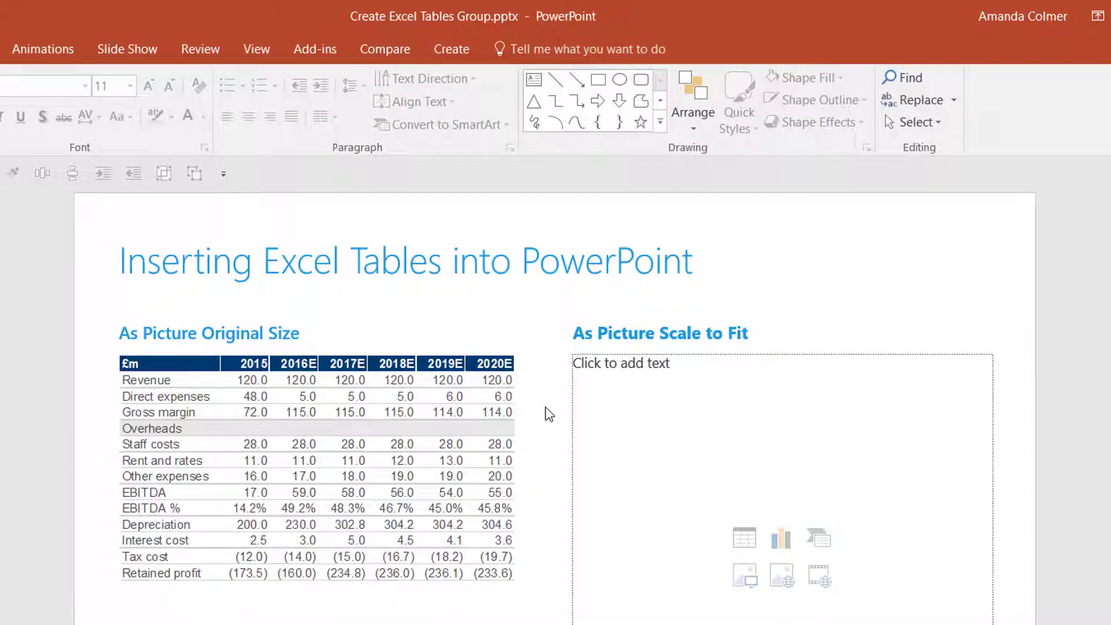
# Step: Select the As Picture Scale to Fit placeholder and send the income statement range B6:H19 there as a picture scaled to fit
pyautogui.click(608, 403)
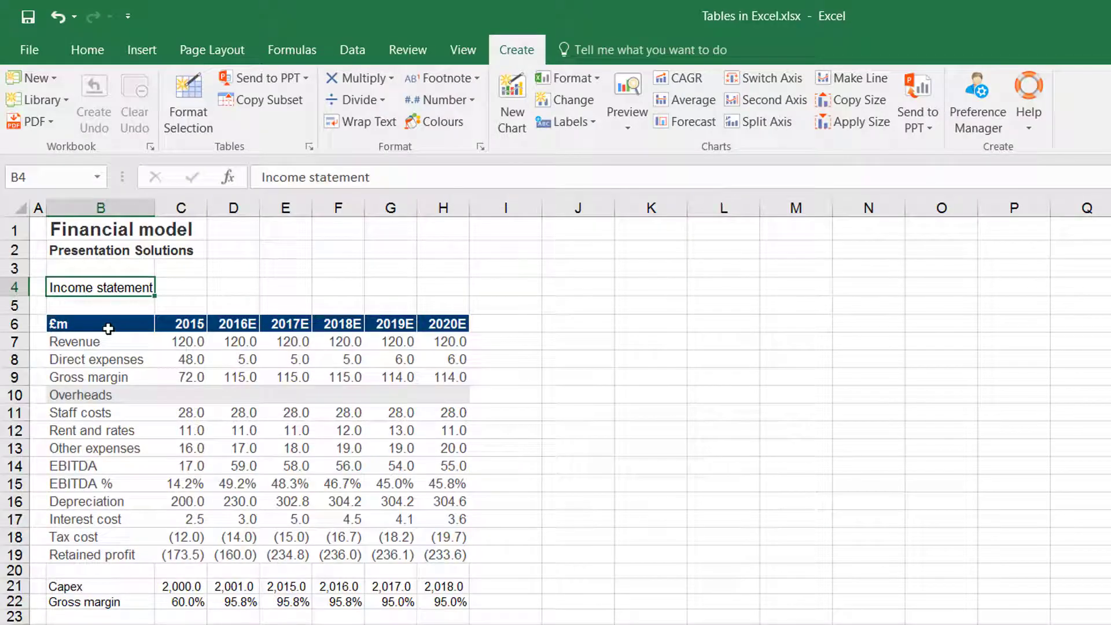
pyautogui.moveTo(108, 329); pyautogui.dragTo(433, 556)
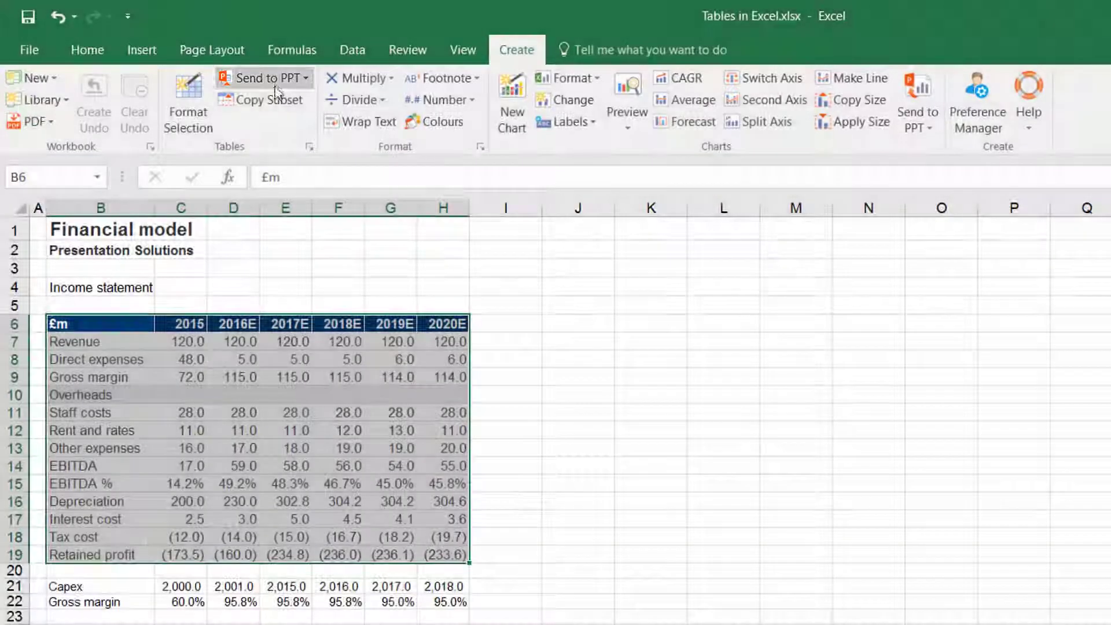
pyautogui.click(277, 84)
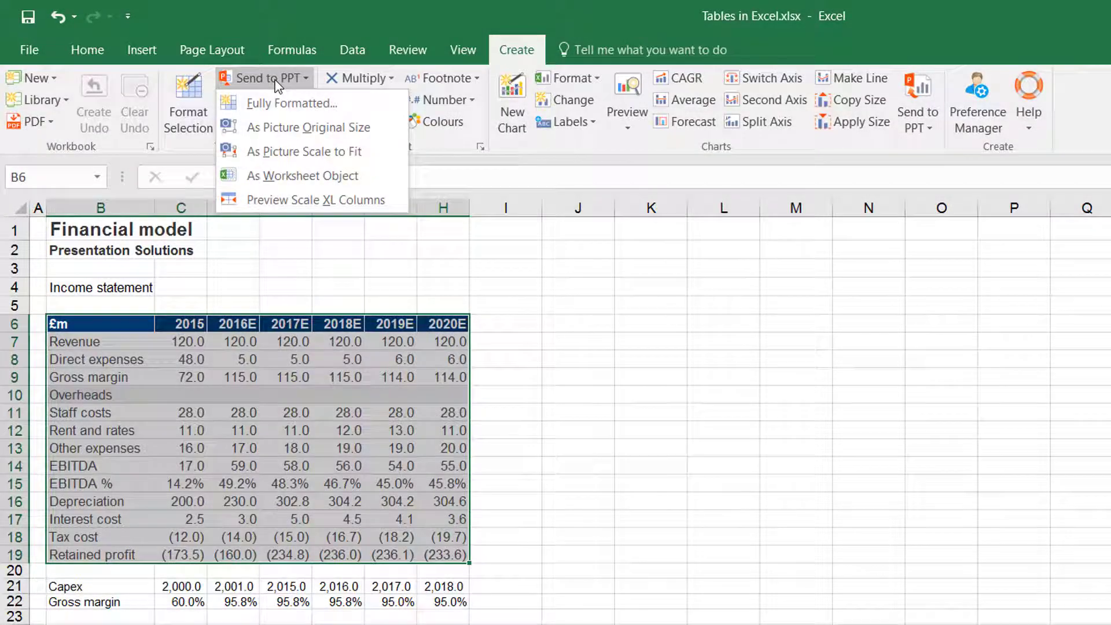
pyautogui.click(284, 151)
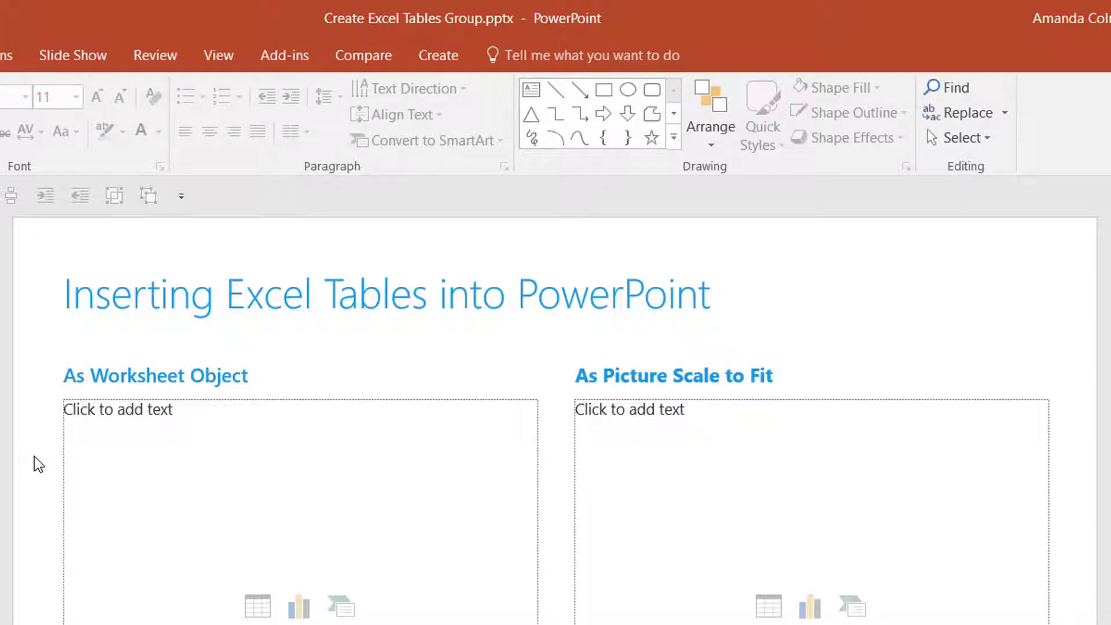
# Step: Select the As Worksheet Object placeholder and send the income statement range B6:H19 there as a worksheet object
pyautogui.click(96, 451)
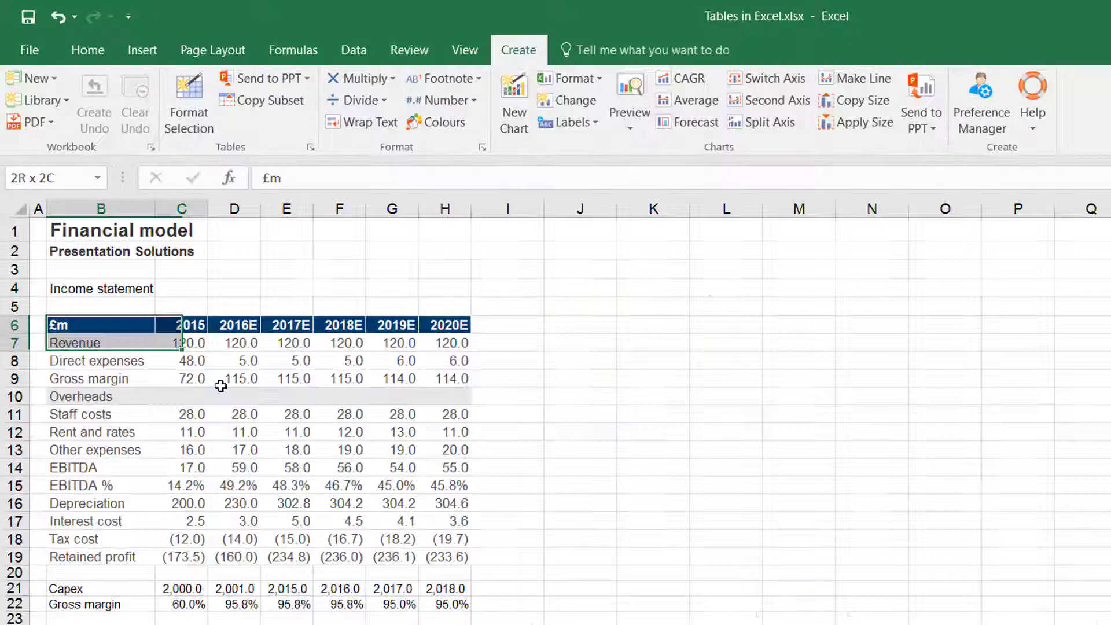
pyautogui.moveTo(181, 342); pyautogui.dragTo(442, 554)
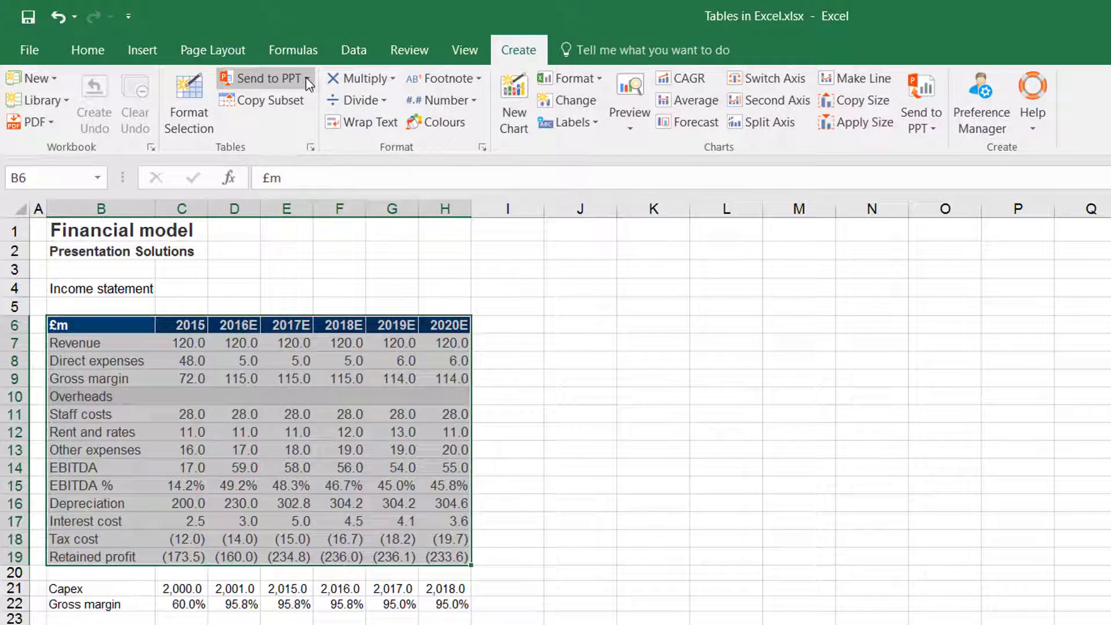
pyautogui.click(306, 78)
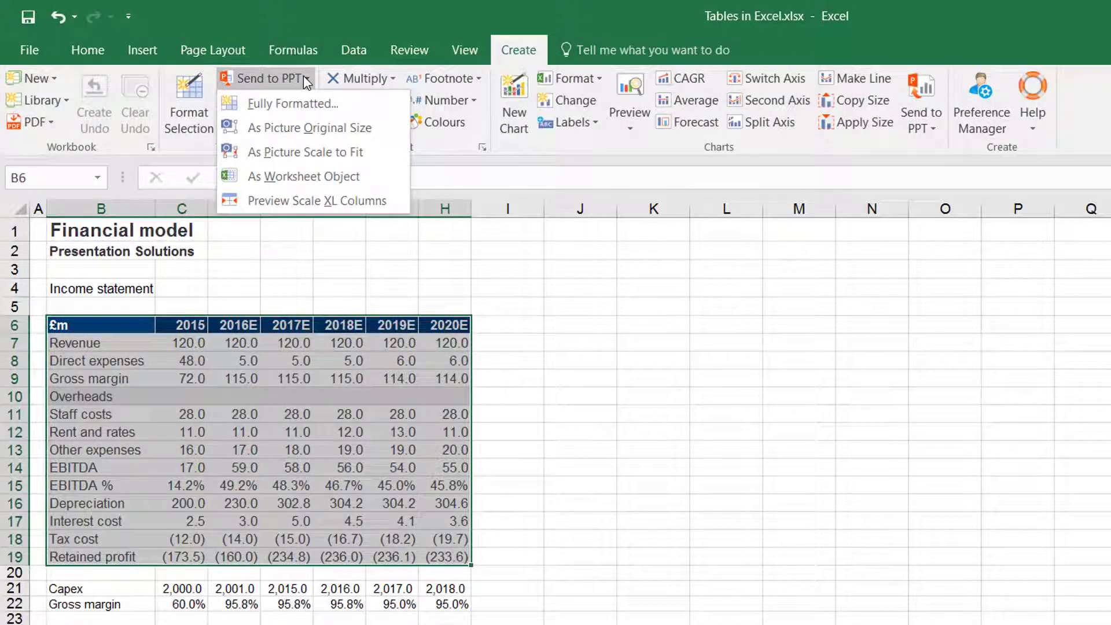
pyautogui.click(324, 178)
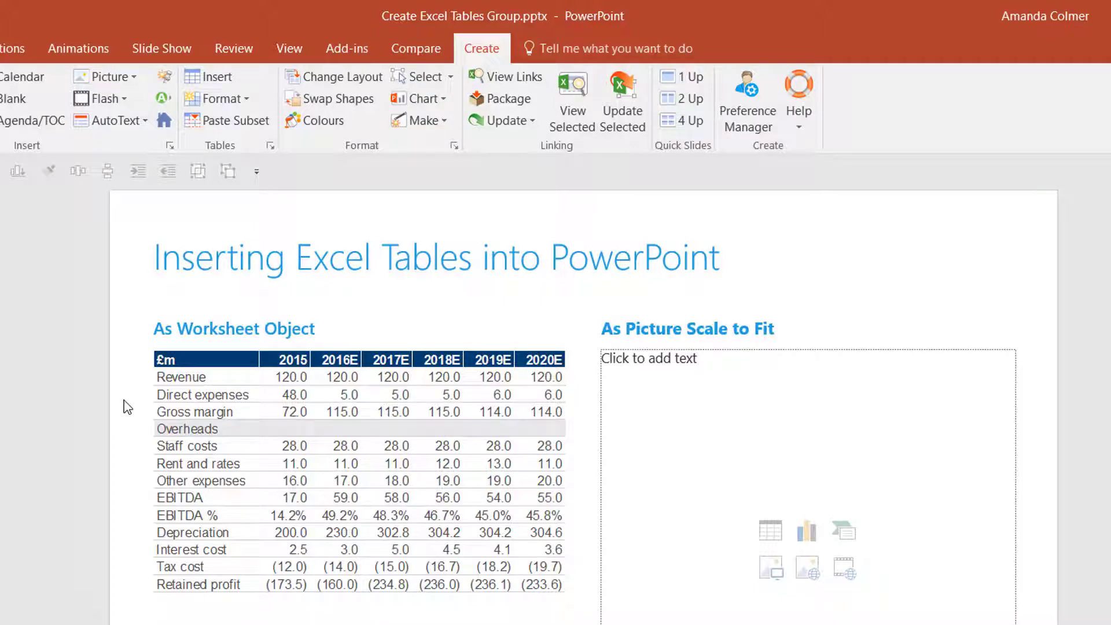
pyautogui.click(506, 79)
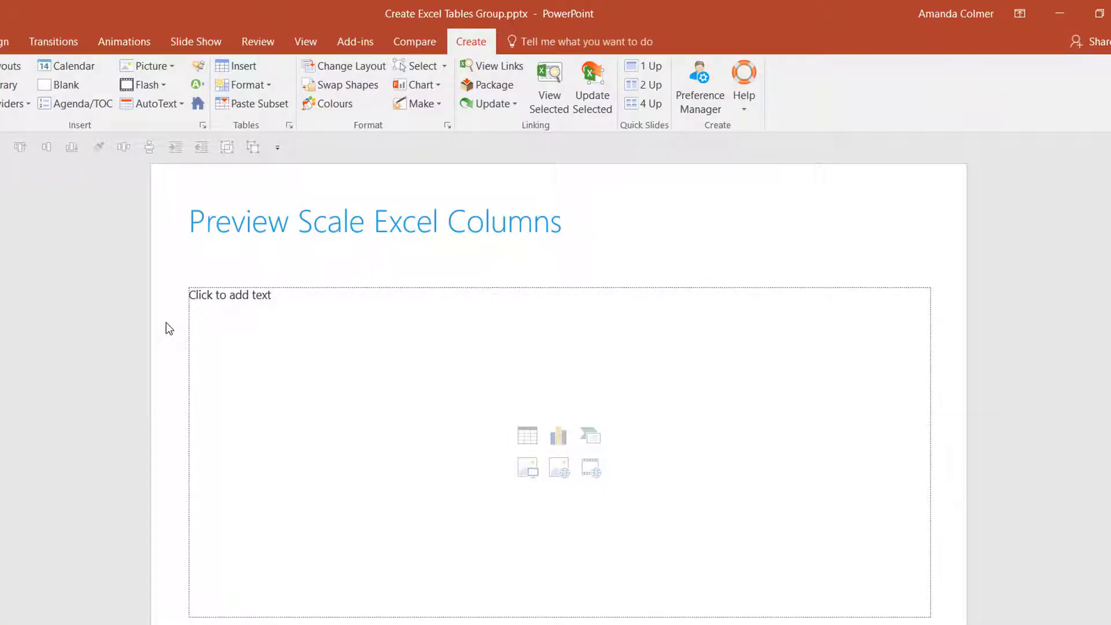
# Step: Select the Preview Scale Excel Columns placeholder, preview scaled columns for the issuer table A1:E10, and send it as a picture at original size
pyautogui.click(213, 323)
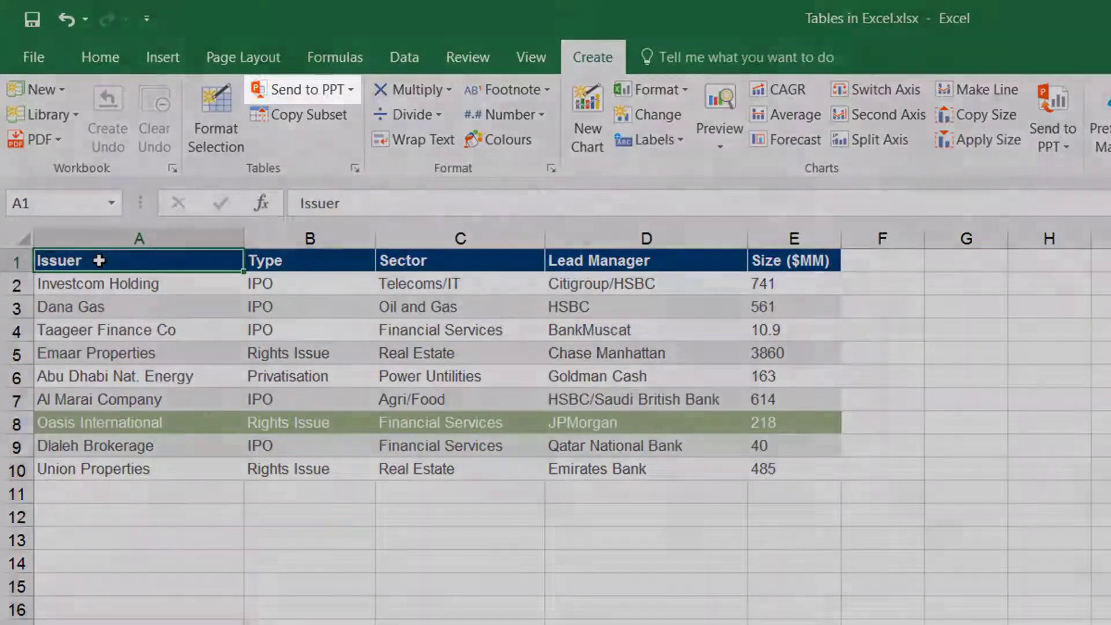
pyautogui.moveTo(99, 261); pyautogui.dragTo(749, 471)
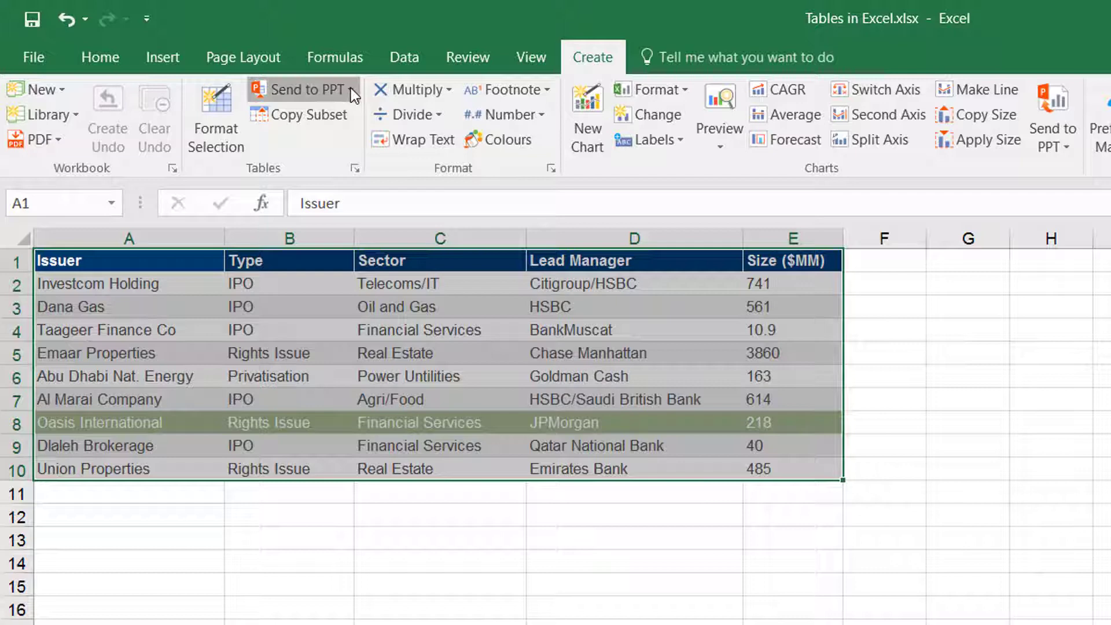
pyautogui.click(350, 88)
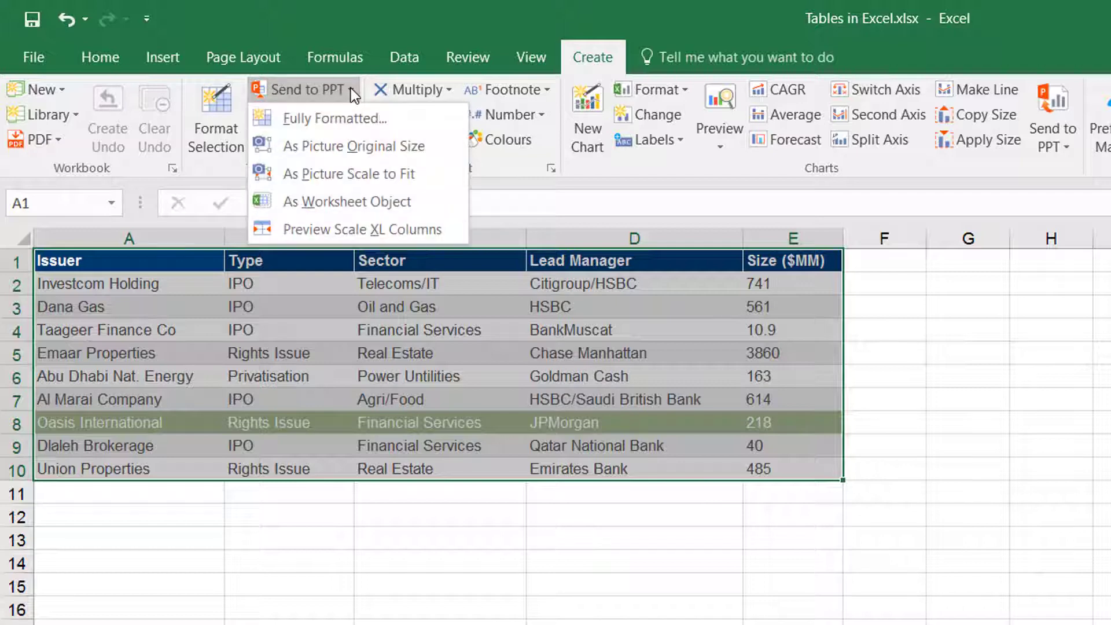
pyautogui.click(333, 231)
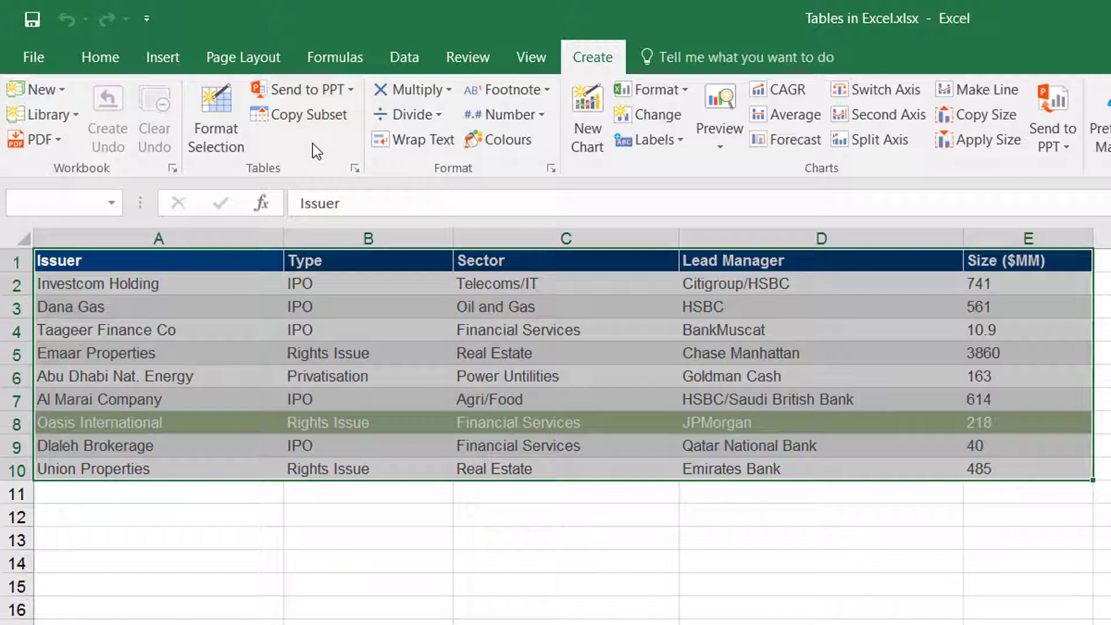
pyautogui.click(312, 90)
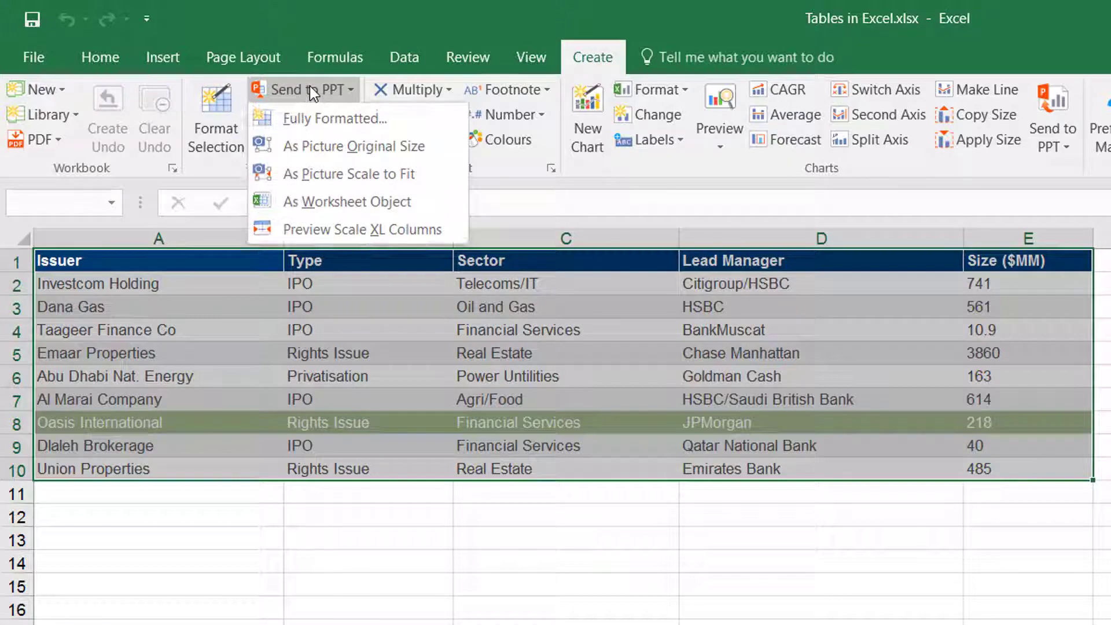
pyautogui.click(321, 145)
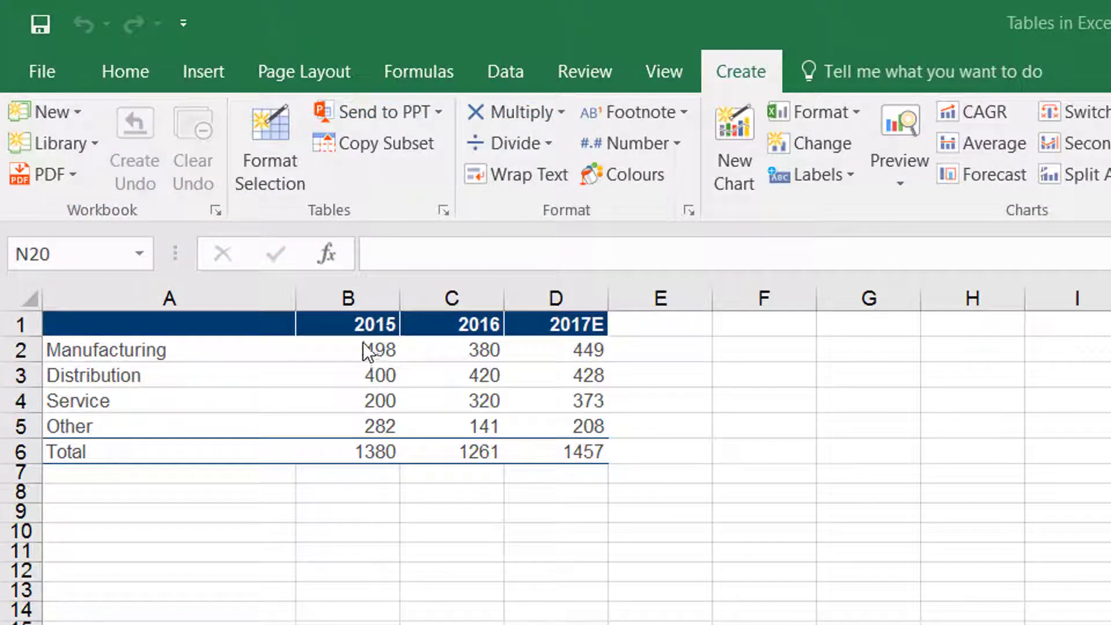
# Step: Copy the data subset B2:D5 and paste it into the Paste Subset of Data table on slide 5
pyautogui.moveTo(364, 346); pyautogui.dragTo(534, 416)
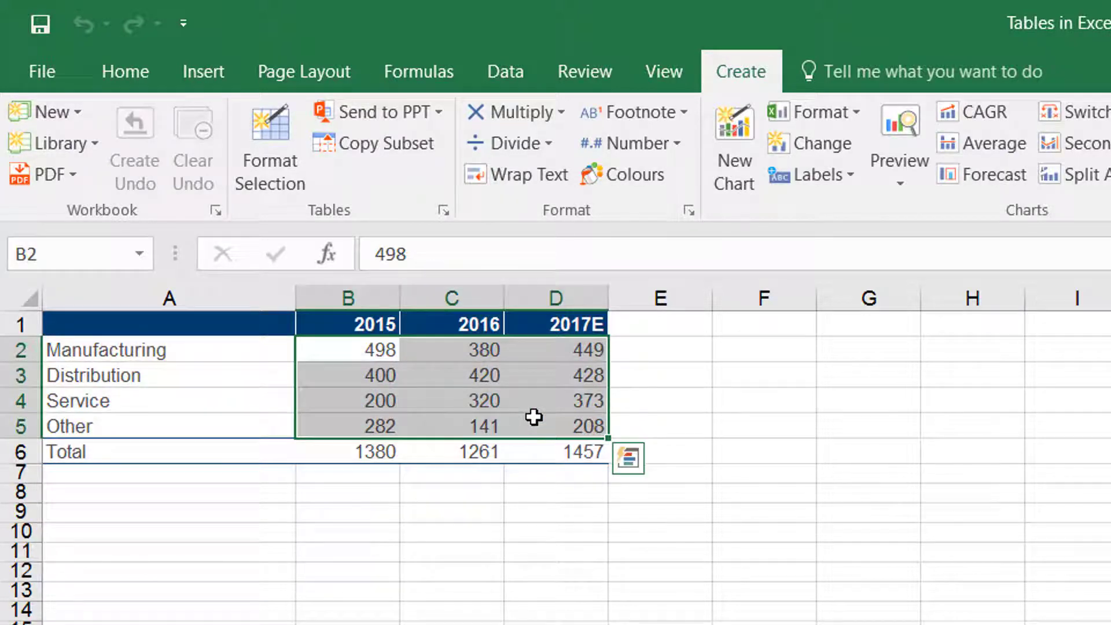
pyautogui.click(386, 150)
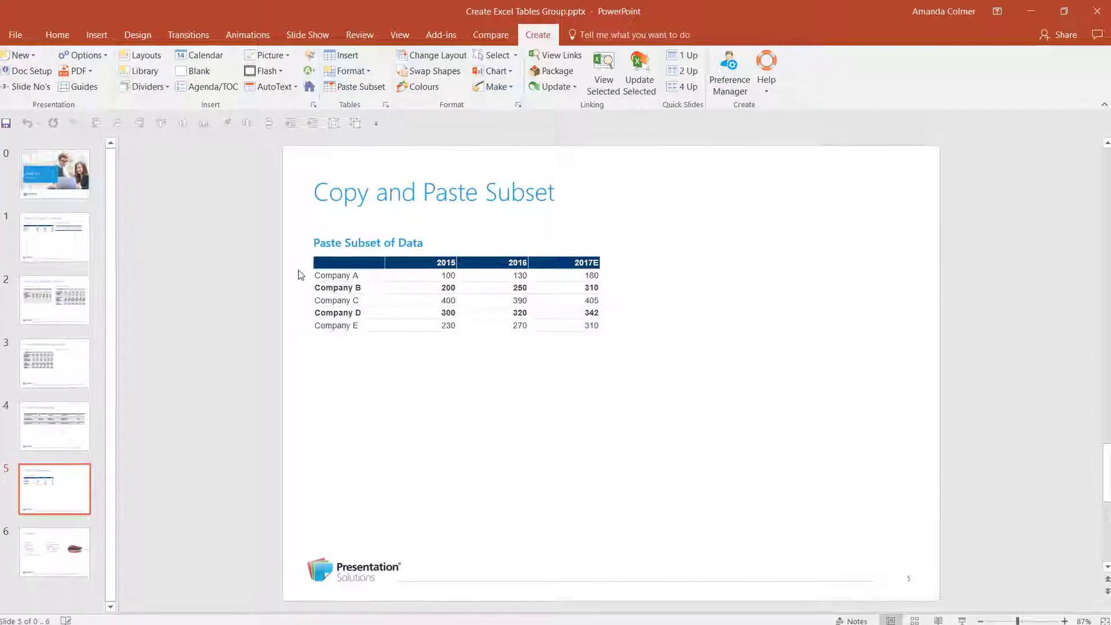
pyautogui.click(392, 311)
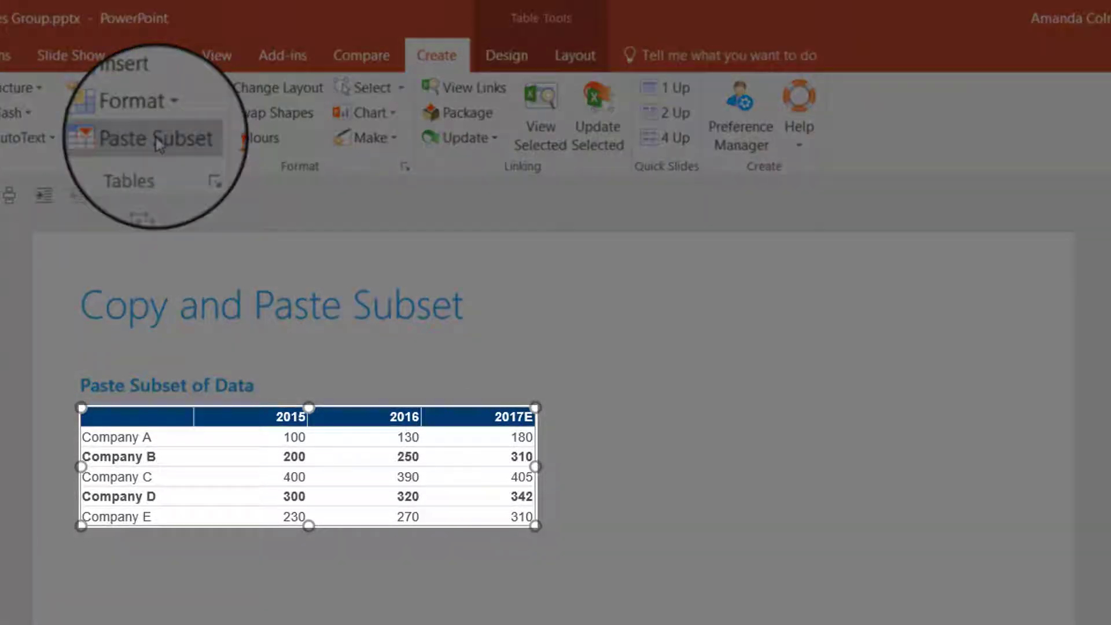
pyautogui.click(155, 139)
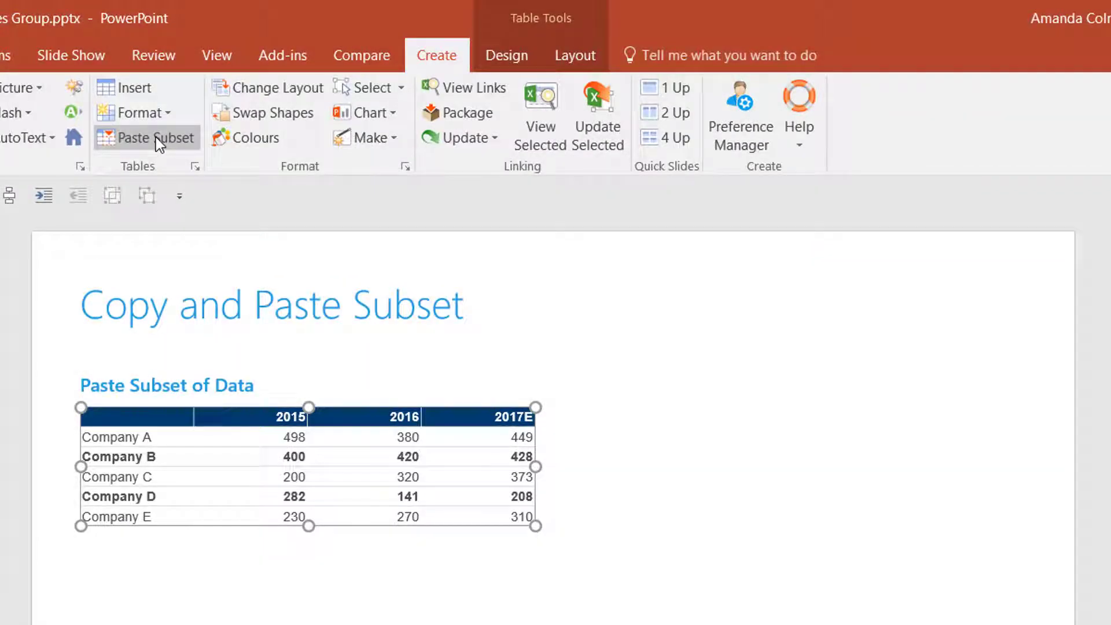